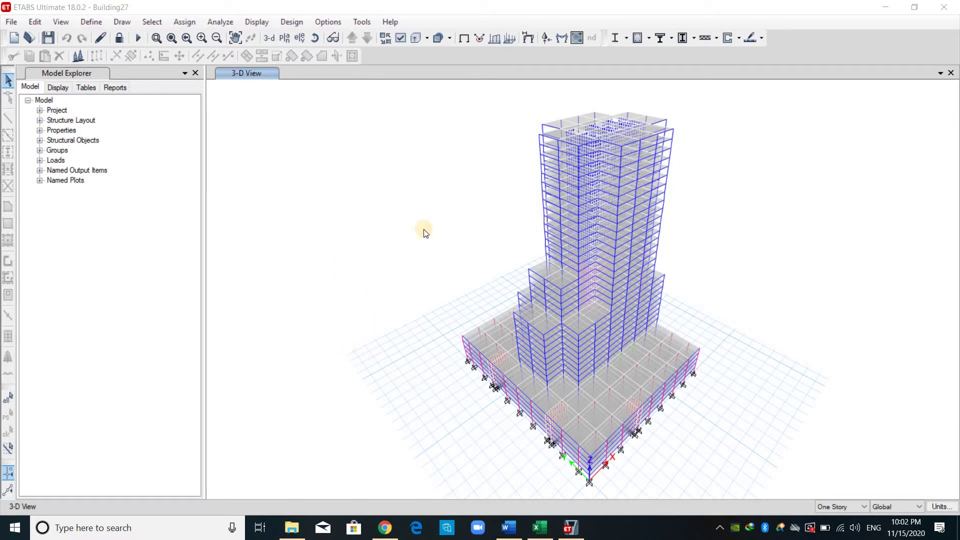
# - Switch to the Report document in Word and read the modal response equations (11) and (12)
pyautogui.click(506, 530)
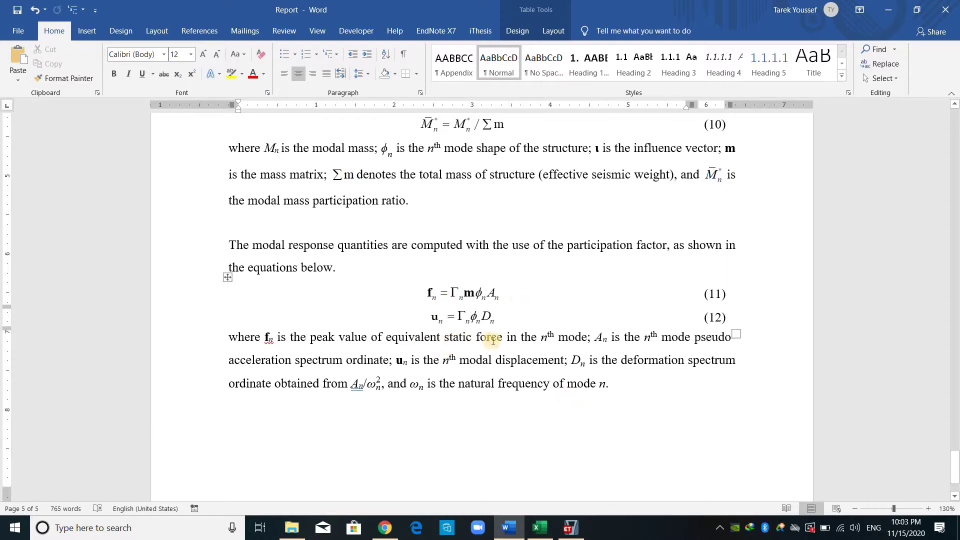
pyautogui.press('Down')
pyautogui.scroll(1, 474, 329)
pyautogui.scroll(-1, 474, 328)
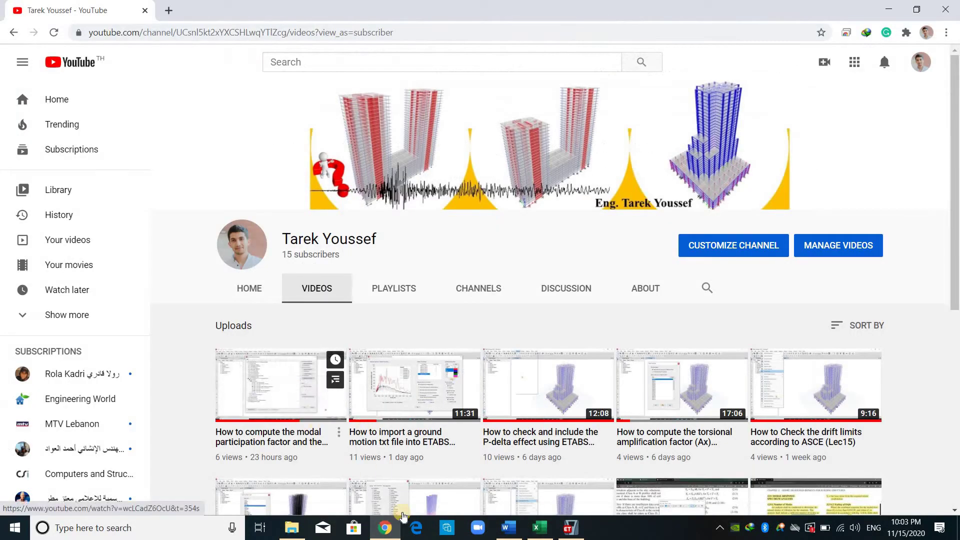
# - Switch to the Cal.Building27 workbook in Excel and inspect the center of mass displacements on the Mode Shape sheet
pyautogui.click(509, 528)
pyautogui.click(547, 526)
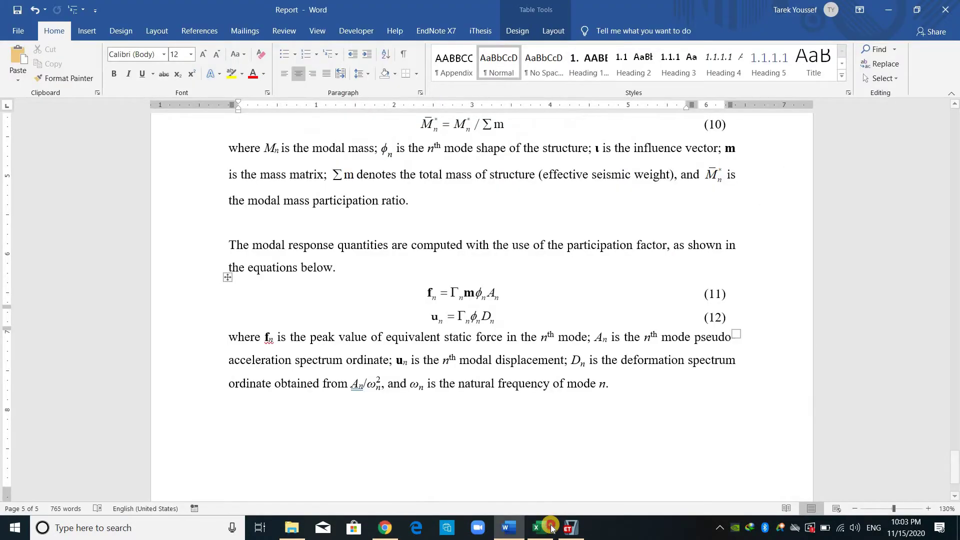
pyautogui.hotkey('alt', 'Tab')
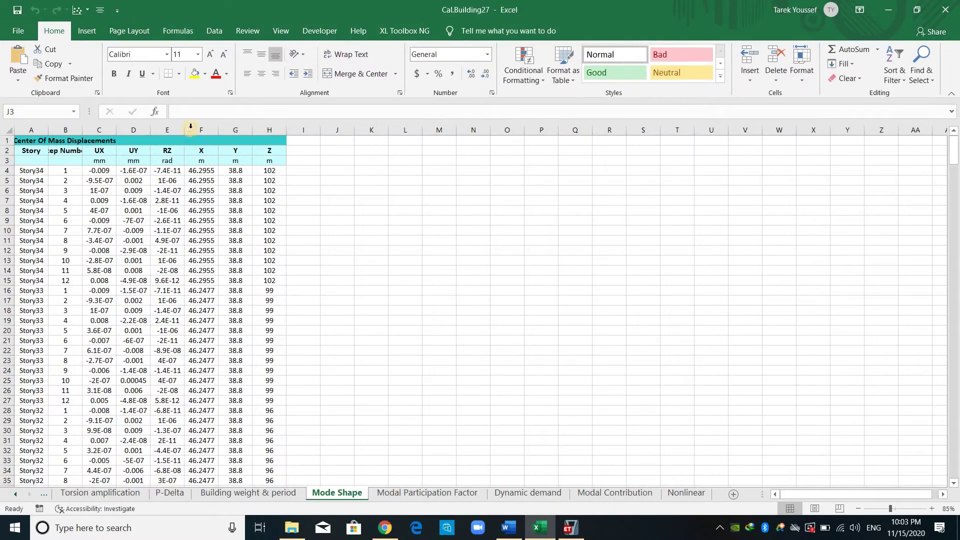
pyautogui.hotkey('ctrl', 'Home')
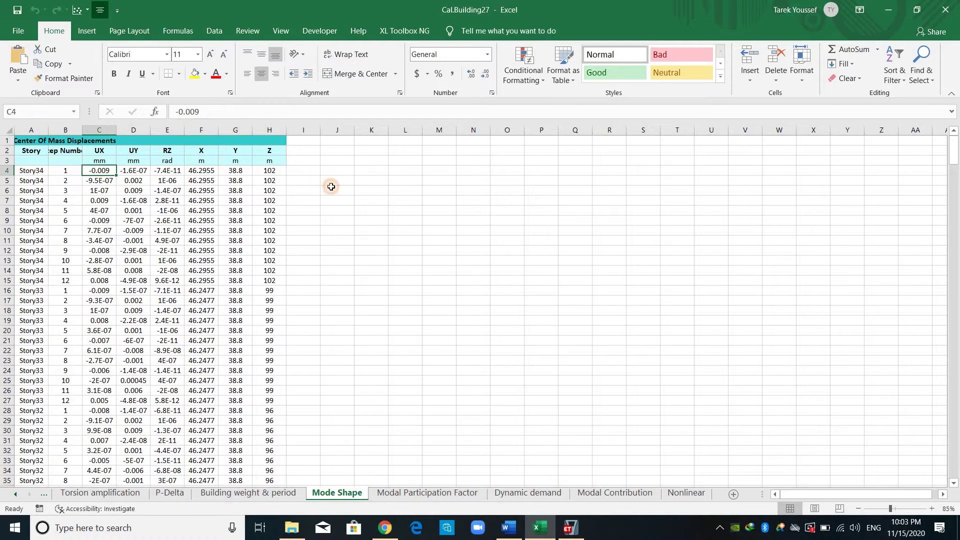
pyautogui.click(308, 170)
# - Switch to ETABS and choose the Diaphragm Center Of Mass Displacements table from the joint displacement results for display
pyautogui.hotkey('alt', 'Tab')
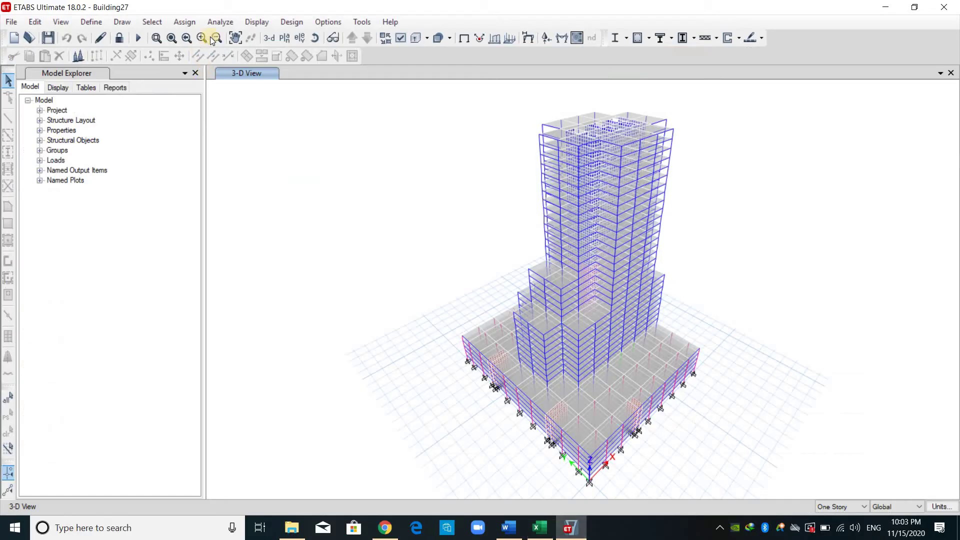
pyautogui.click(250, 22)
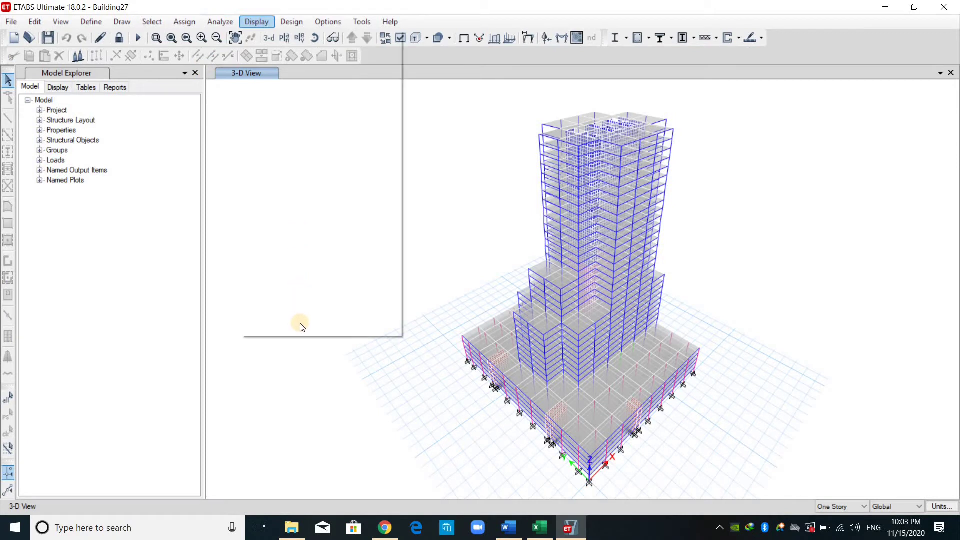
pyautogui.click(320, 324)
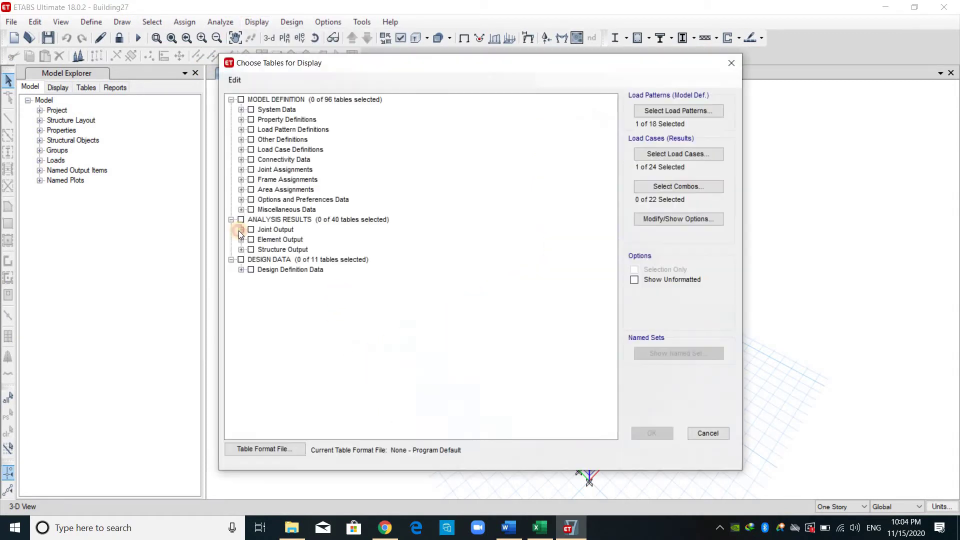
pyautogui.click(241, 229)
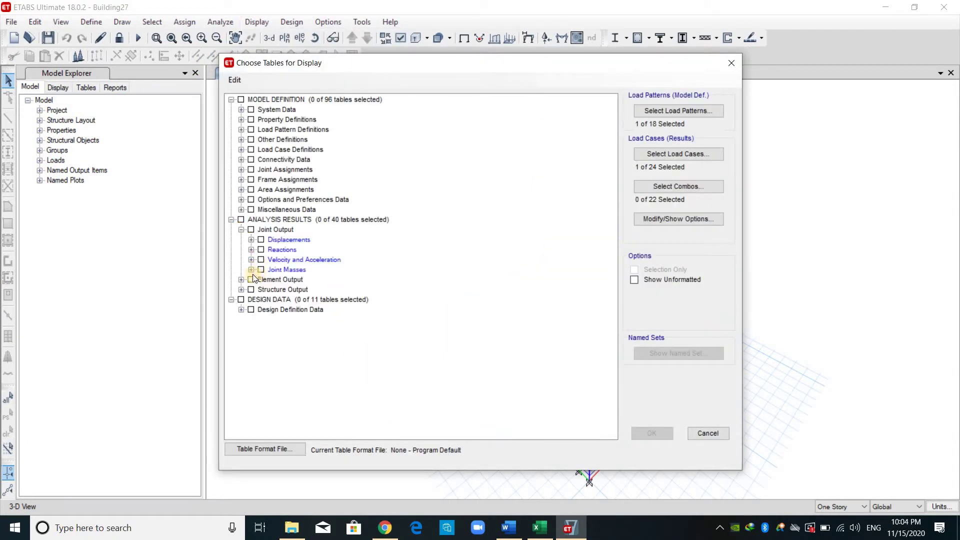
pyautogui.click(251, 239)
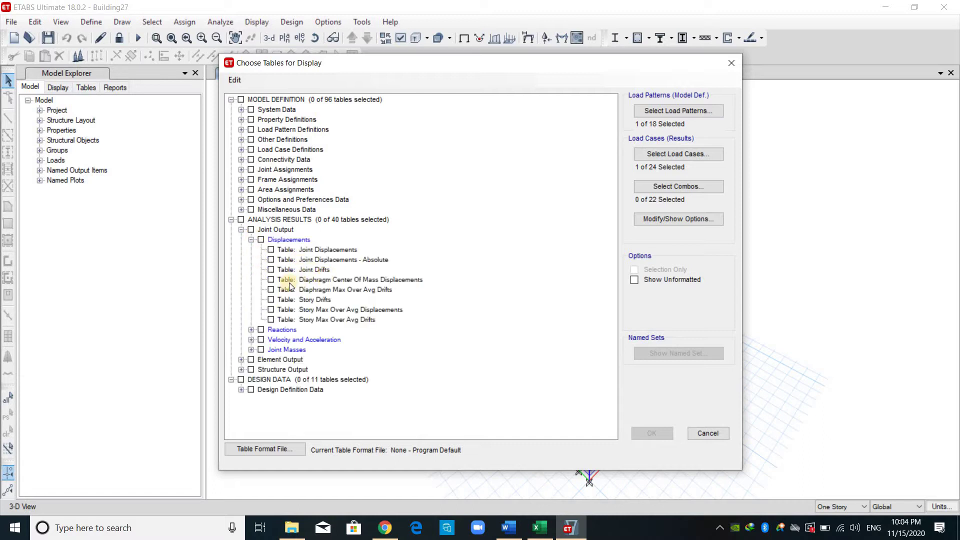
pyautogui.click(271, 280)
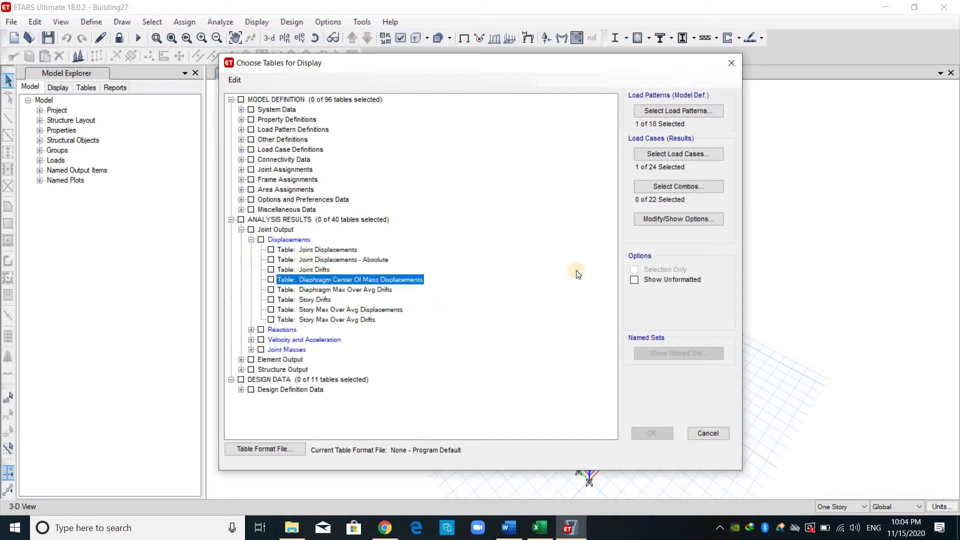
# - Keep Modal as the load case, enable Show Unformatted, and display the selected table
pyautogui.click(674, 159)
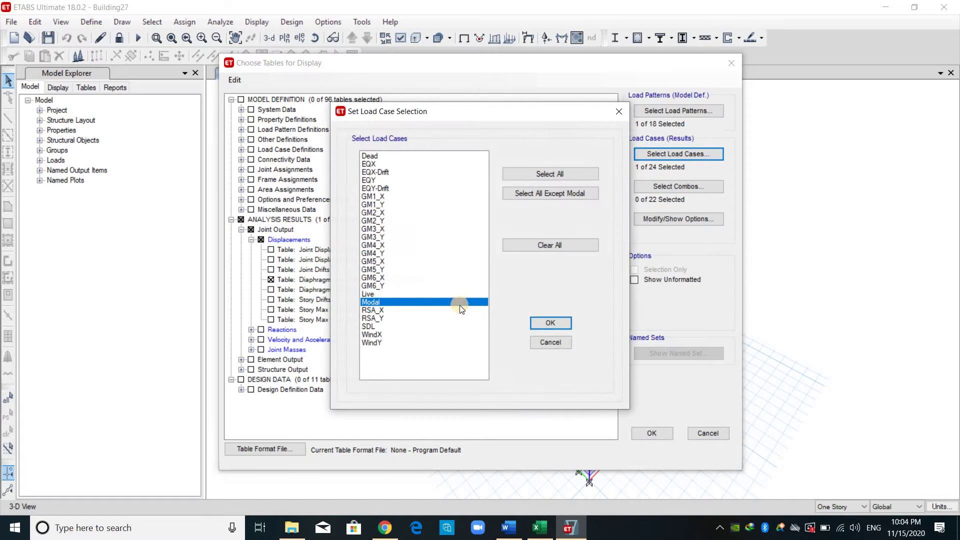
pyautogui.click(580, 323)
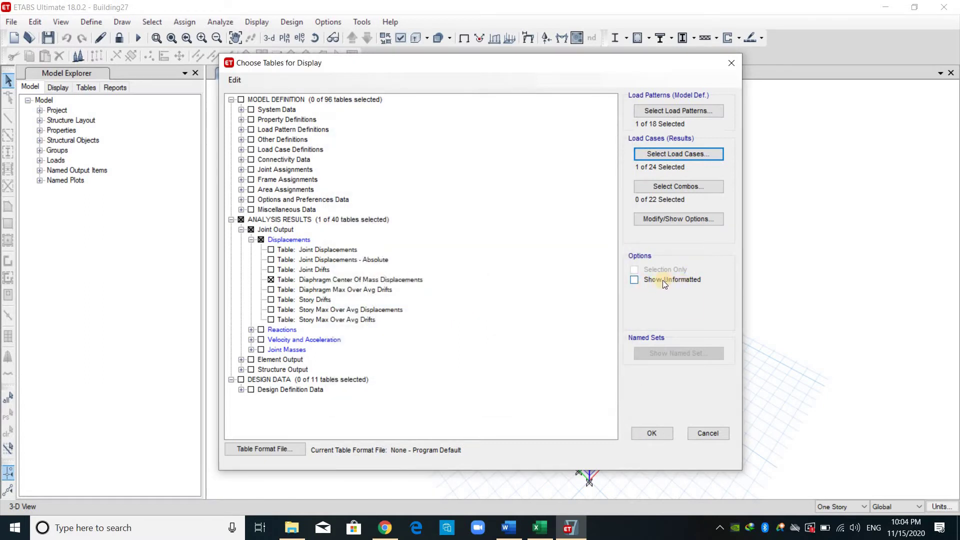
pyautogui.click(636, 280)
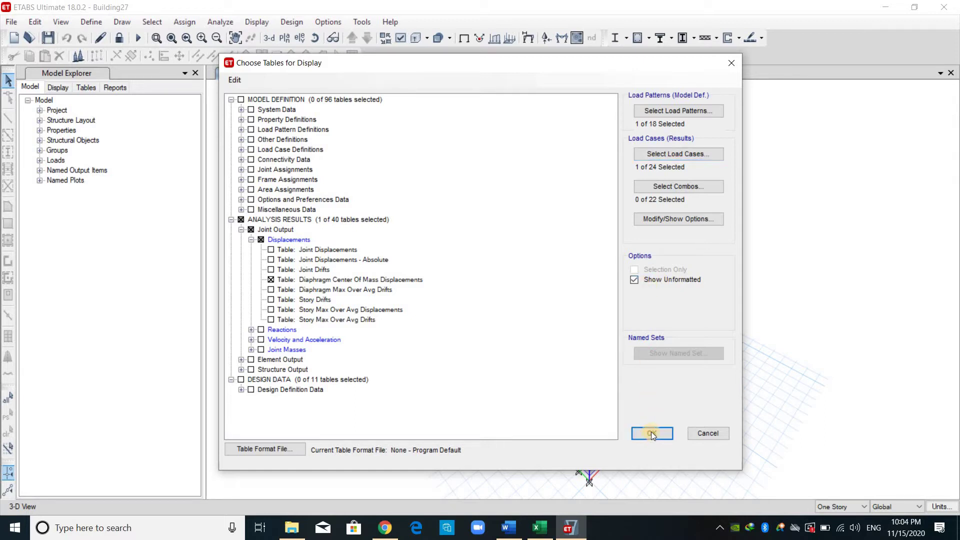
pyautogui.click(651, 432)
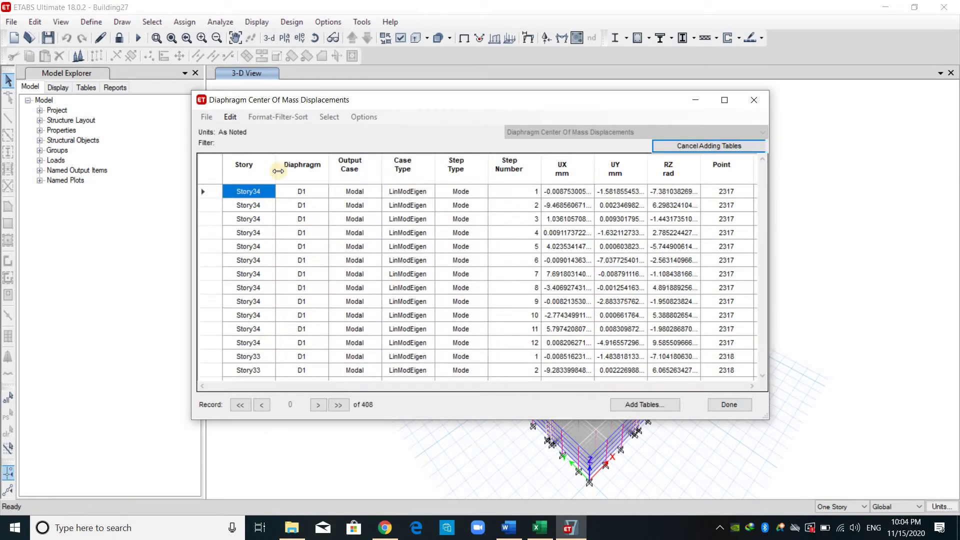
# - Export the Diaphragm Center Of Mass Displacements table to Excel and maximize the new workbook
pyautogui.click(208, 118)
pyautogui.moveTo(396, 131)
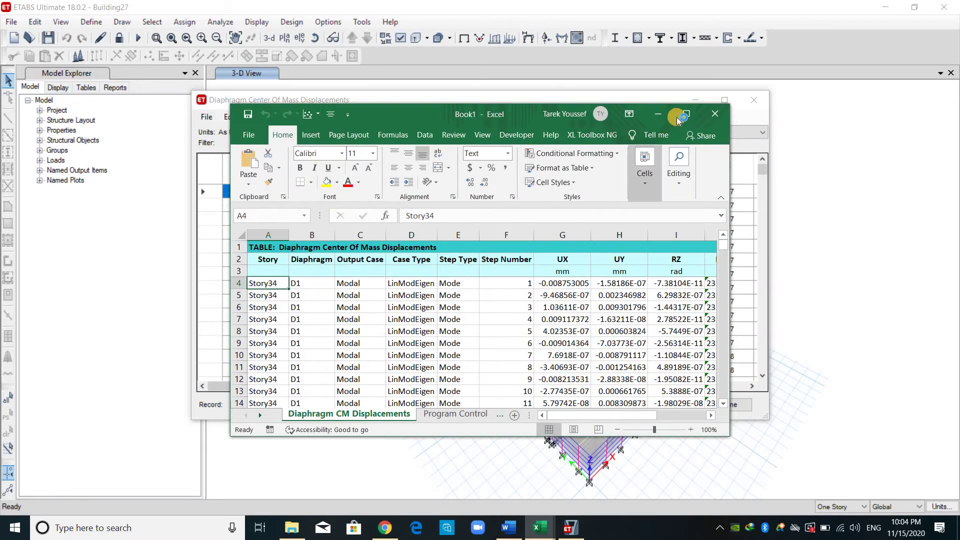
pyautogui.click(686, 114)
# - Center all cells and delete the Diaphragm, Output Case, Case Type, Step Type and Point columns from the exported table
pyautogui.click(11, 131)
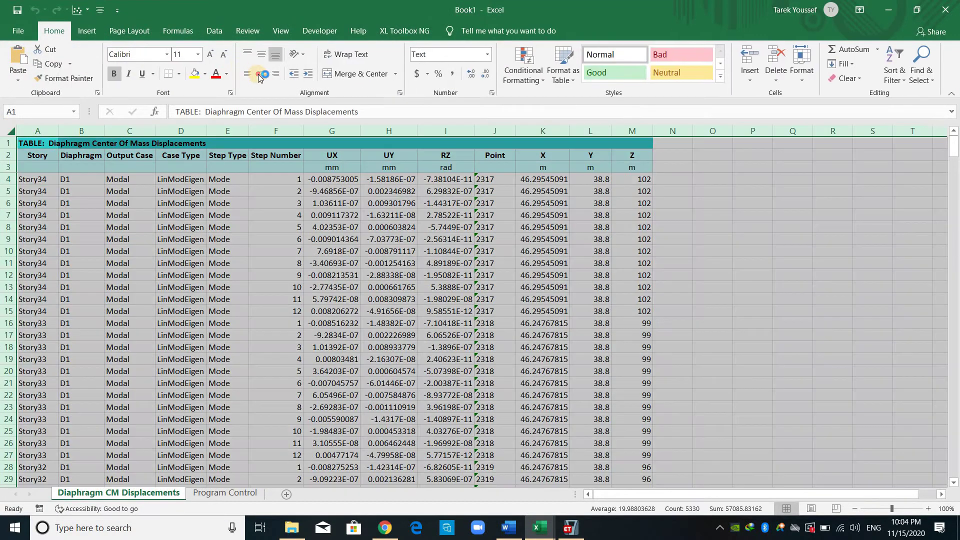
pyautogui.click(261, 73)
pyautogui.moveTo(82, 130); pyautogui.dragTo(220, 137)
pyautogui.rightClick(220, 137)
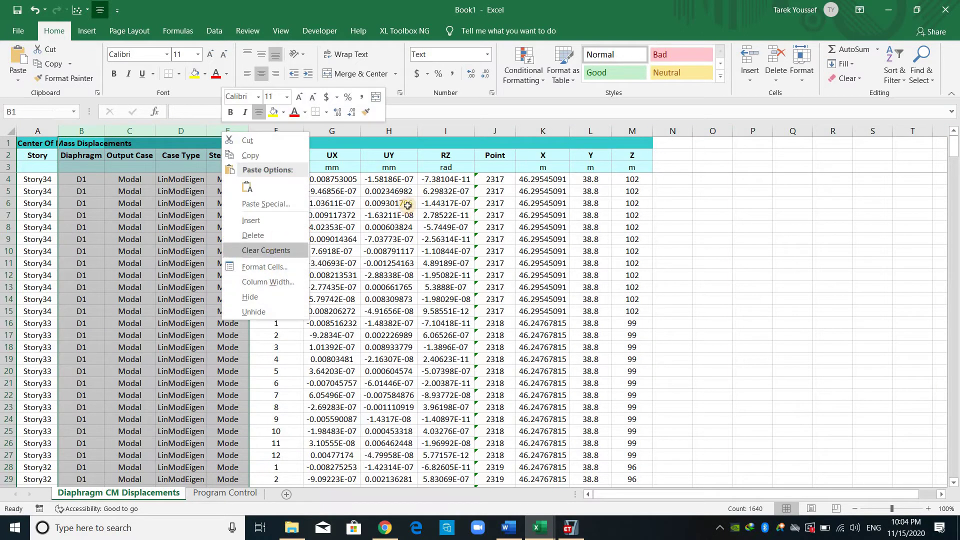
pyautogui.press('Escape')
pyautogui.rightClick(311, 126)
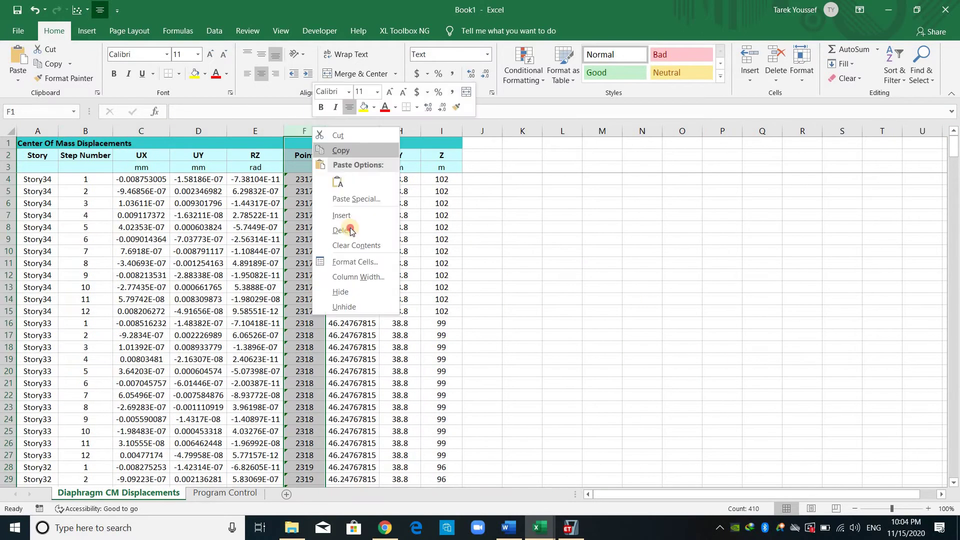
pyautogui.click(349, 230)
pyautogui.press('Return')
# - Copy the entire trimmed table into the Mode Shape sheet of Cal.Building27 at A1 and check the pasted UX precision in C4
pyautogui.click(38, 145)
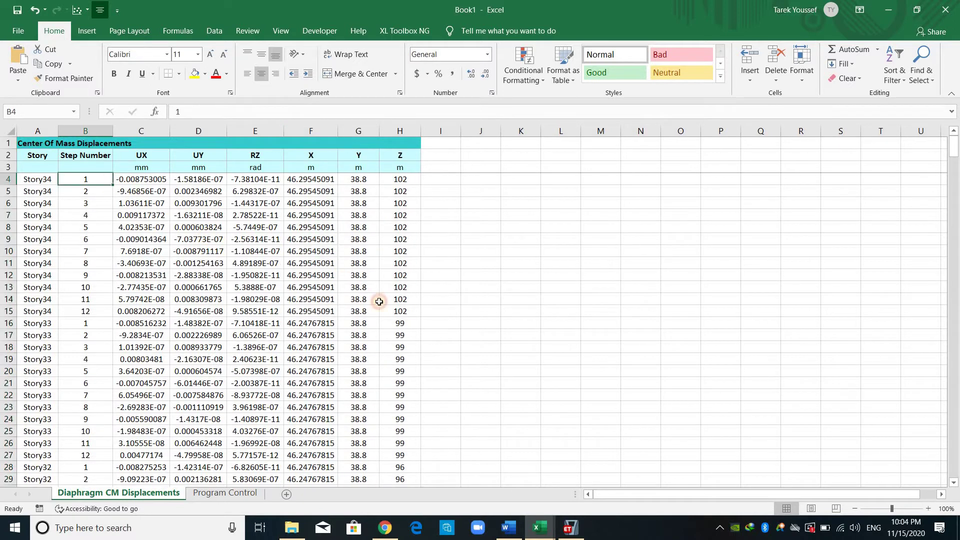
pyautogui.keyDown('shift'); pyautogui.click(411, 400); pyautogui.keyUp('shift')
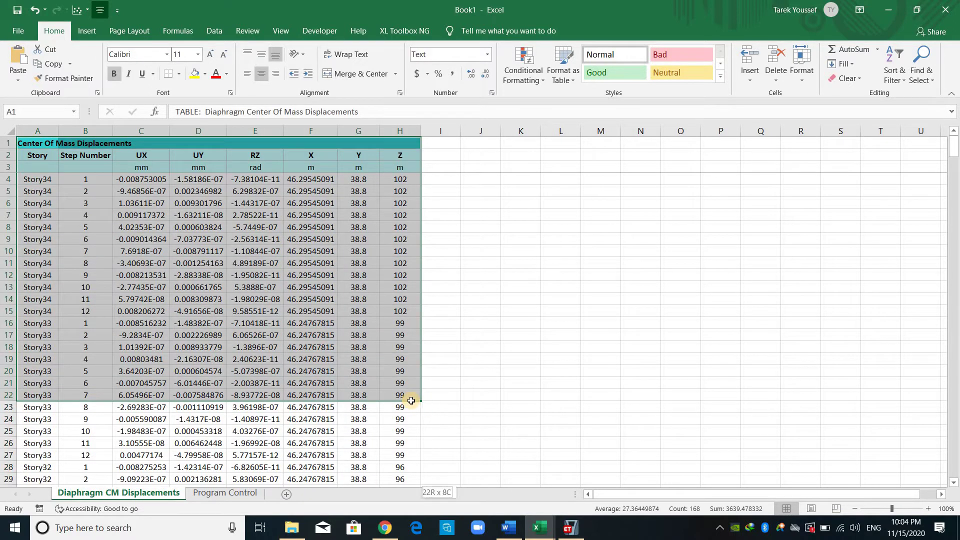
pyautogui.hotkey('ctrl', 'shift', 'Down')
pyautogui.scroll(-2, 408, 398)
pyautogui.hotkey('ctrl', 'c')
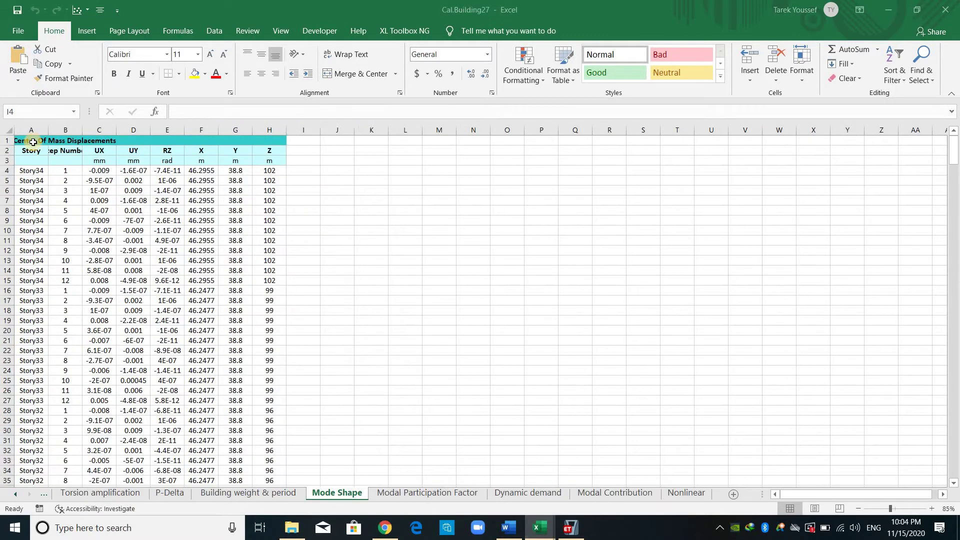
pyautogui.click(32, 141)
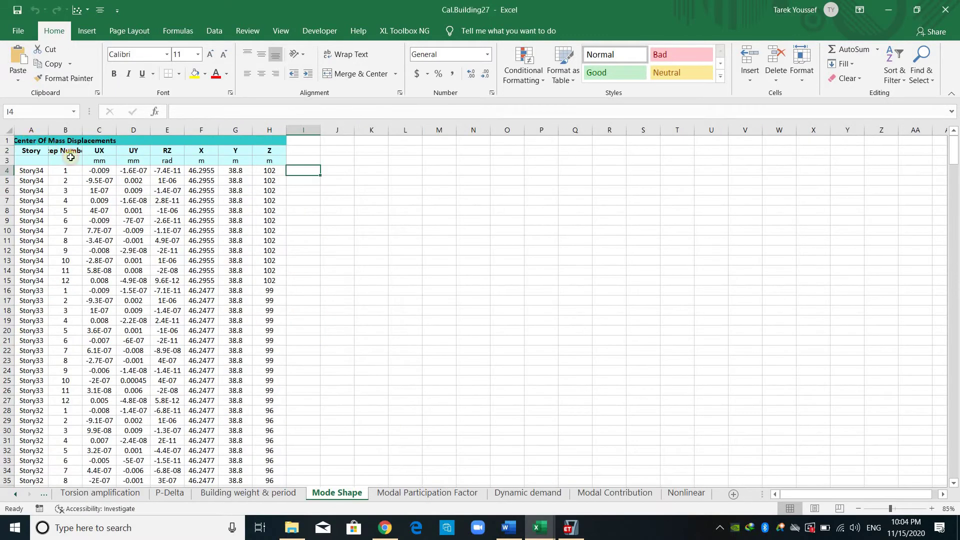
pyautogui.hotkey('ctrl', 'v')
pyautogui.click(265, 204)
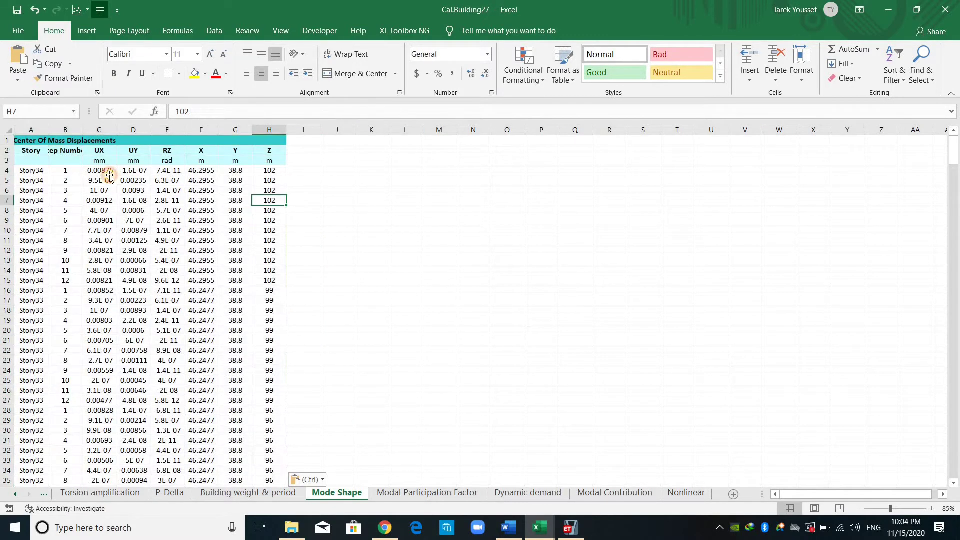
pyautogui.click(108, 172)
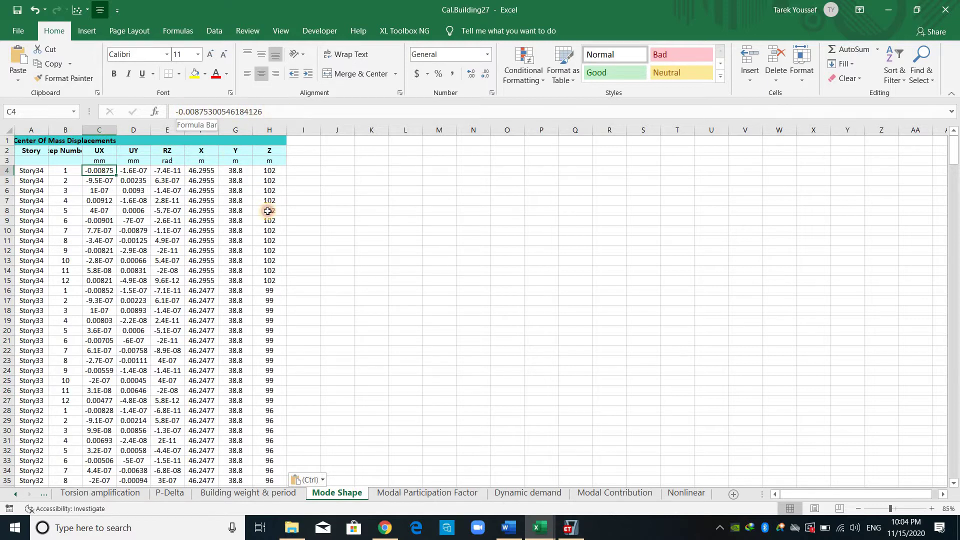
pyautogui.click(269, 190)
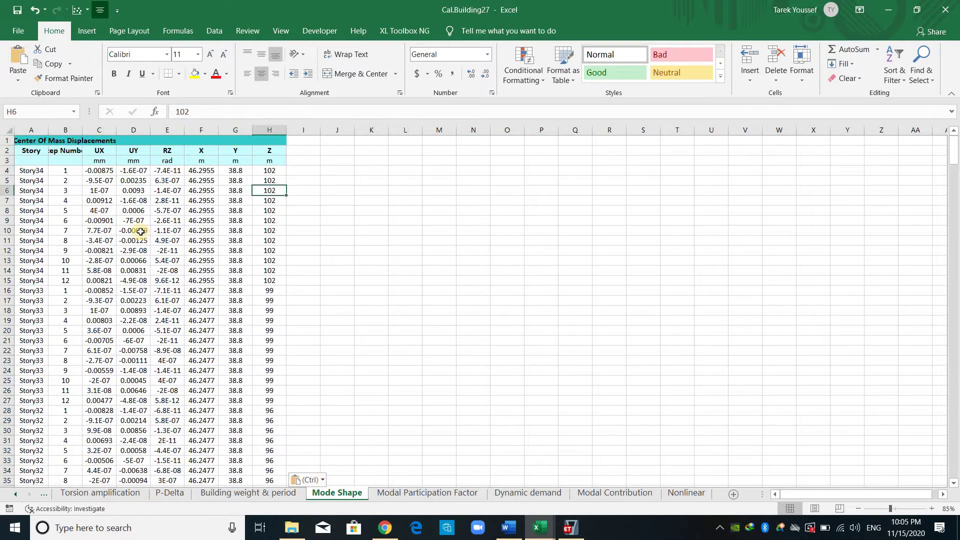
# - Examine the 34th-level mode shape values, participation factors and mass ratios on the Modal Participation Factor sheet
pyautogui.click(446, 494)
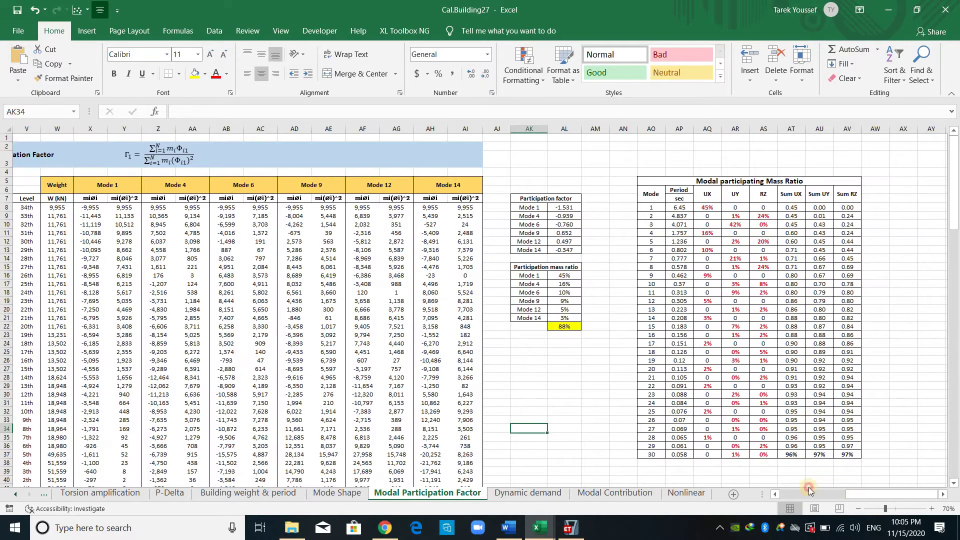
pyautogui.click(809, 493)
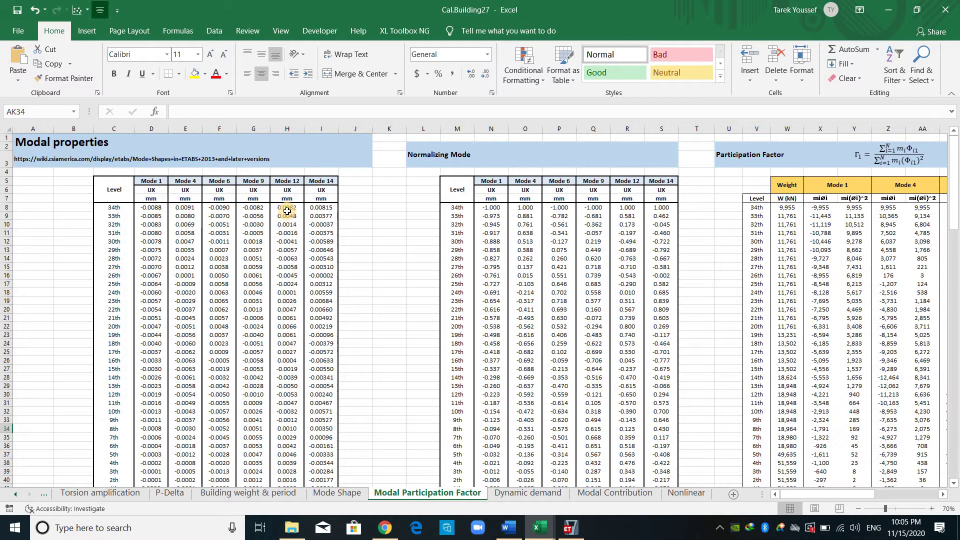
pyautogui.click(151, 208)
pyautogui.press('Right')
pyautogui.press('Right')
pyautogui.press('Right')
pyautogui.press('Right')
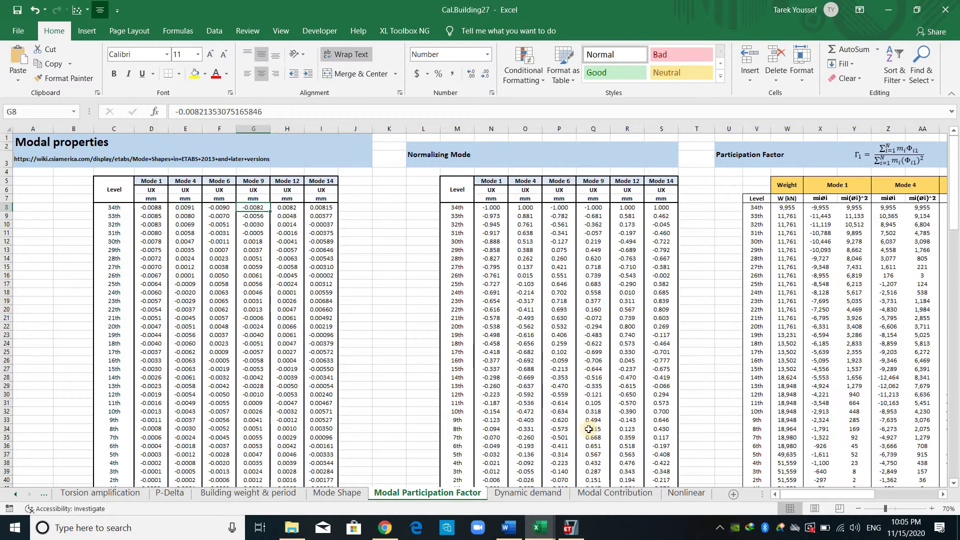
pyautogui.moveTo(826, 493); pyautogui.dragTo(493, 492)
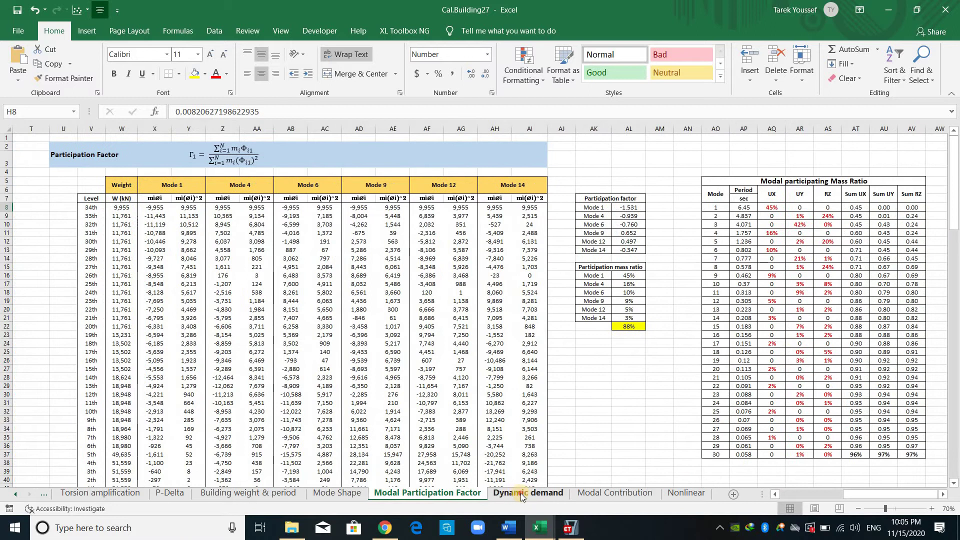
# - Review the modes listed in the Dynamic demand sheet's analysis table, and return to the Modal Participation Factor sheet to compare
pyautogui.click(523, 492)
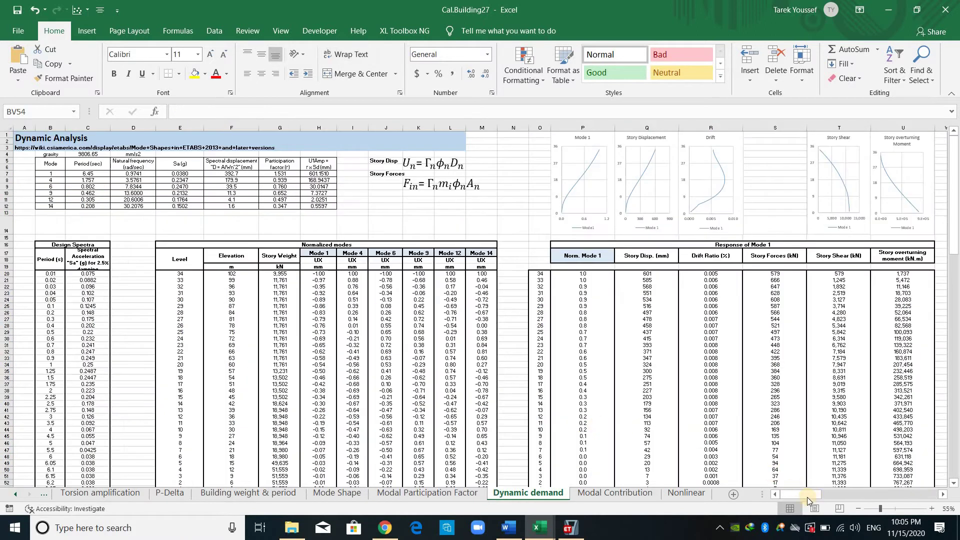
pyautogui.scroll(2, 745, 417)
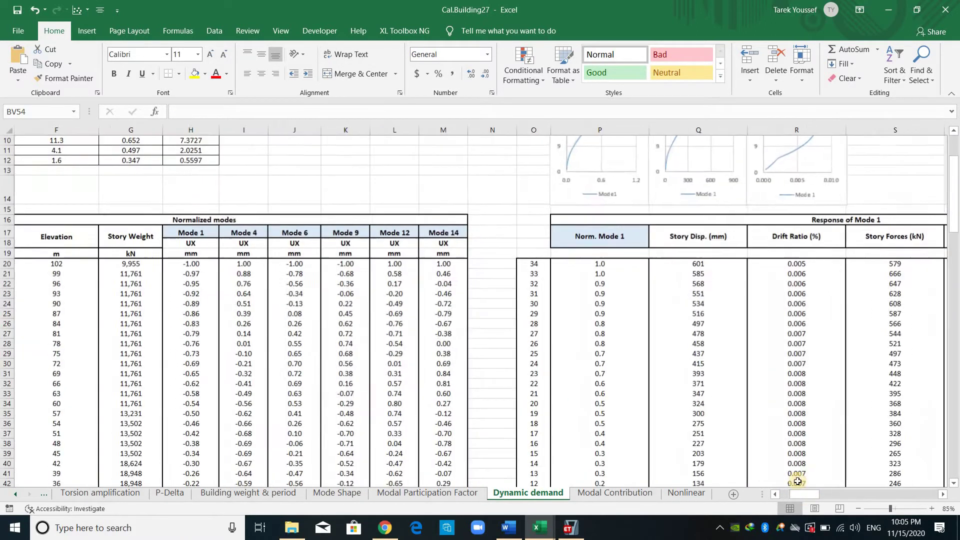
pyautogui.scroll(3, 798, 481)
pyautogui.moveTo(797, 494); pyautogui.dragTo(725, 484)
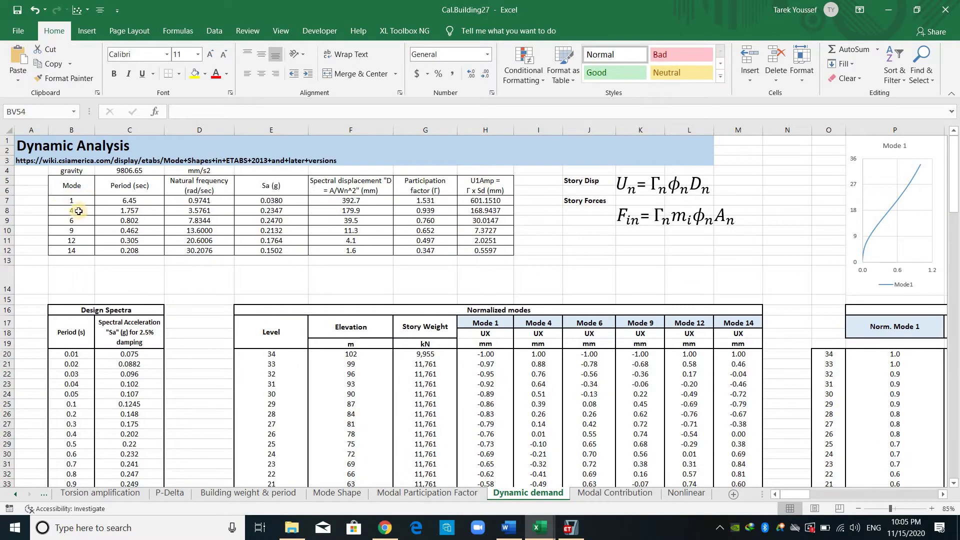
pyautogui.moveTo(76, 199); pyautogui.dragTo(72, 250)
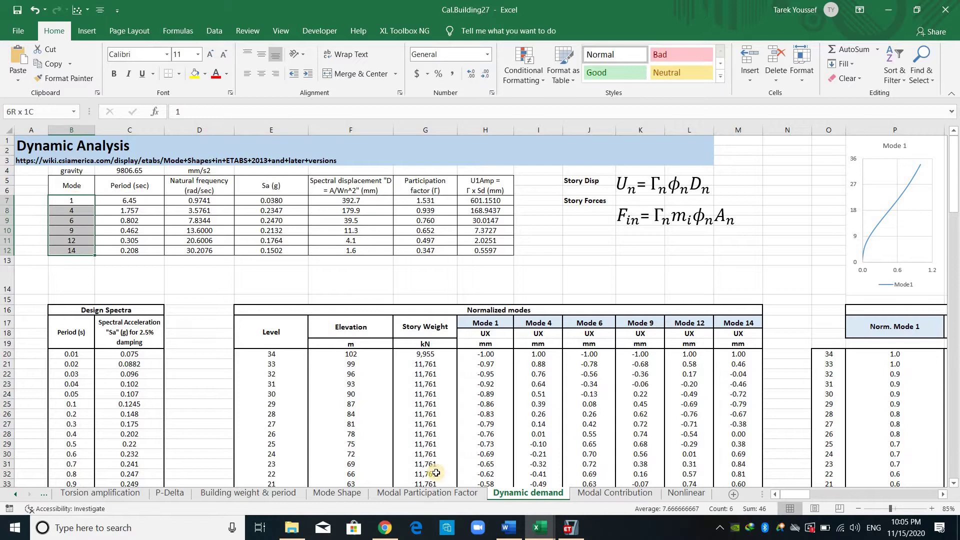
pyautogui.hotkey('ctrl', 'pageup')
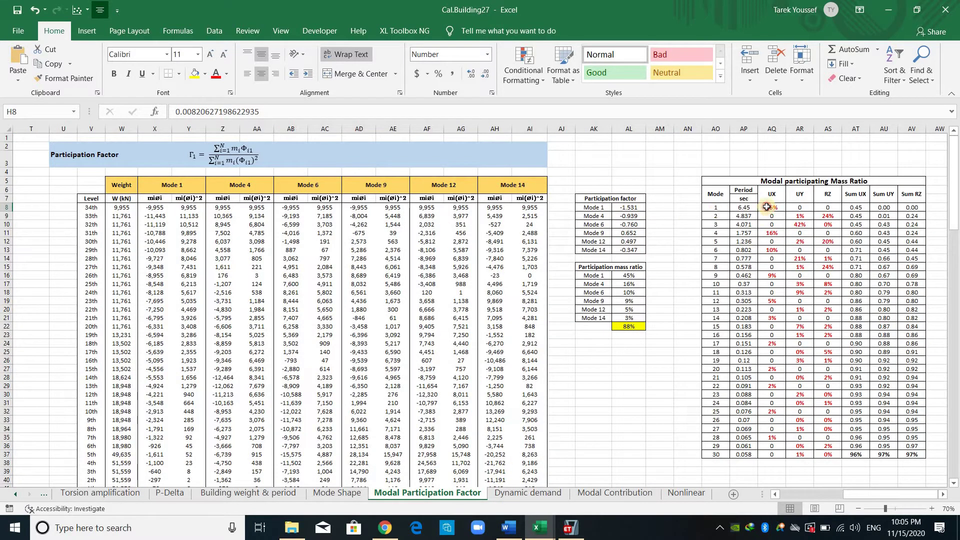
# - Examine modes 1, 4, 6, 12 and 14 in the Modal participating Mass Ratio table and the mass ratio sum in AL22
pyautogui.moveTo(717, 207); pyautogui.dragTo(778, 206)
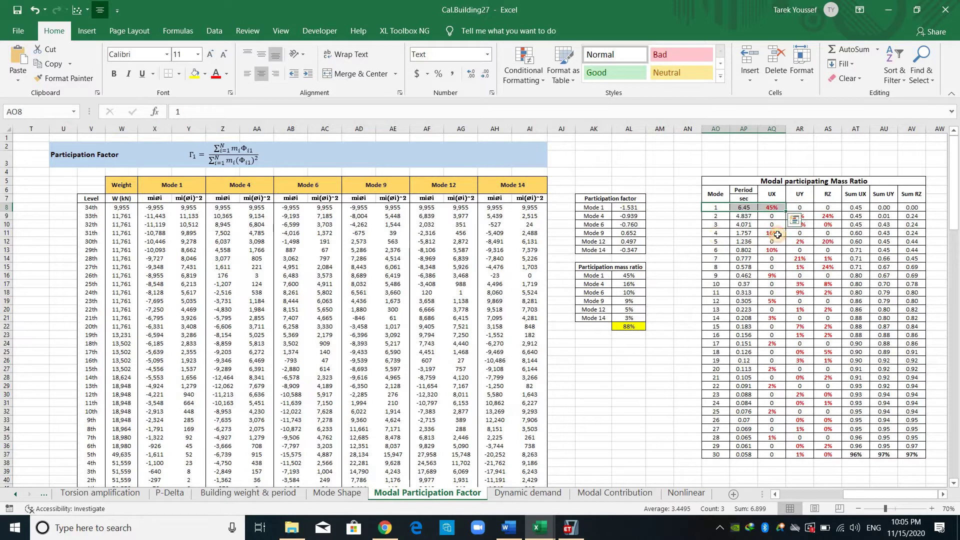
pyautogui.moveTo(716, 233); pyautogui.dragTo(770, 233)
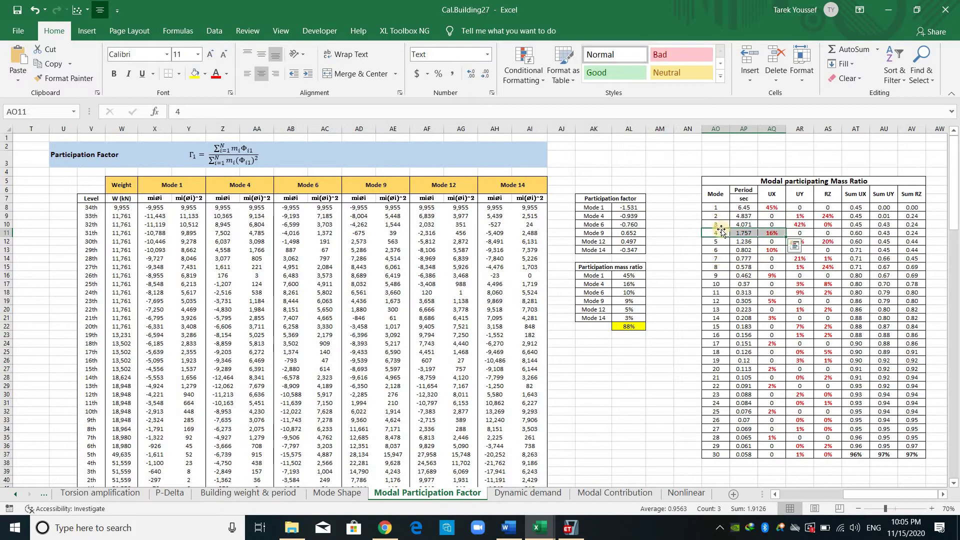
pyautogui.click(721, 249)
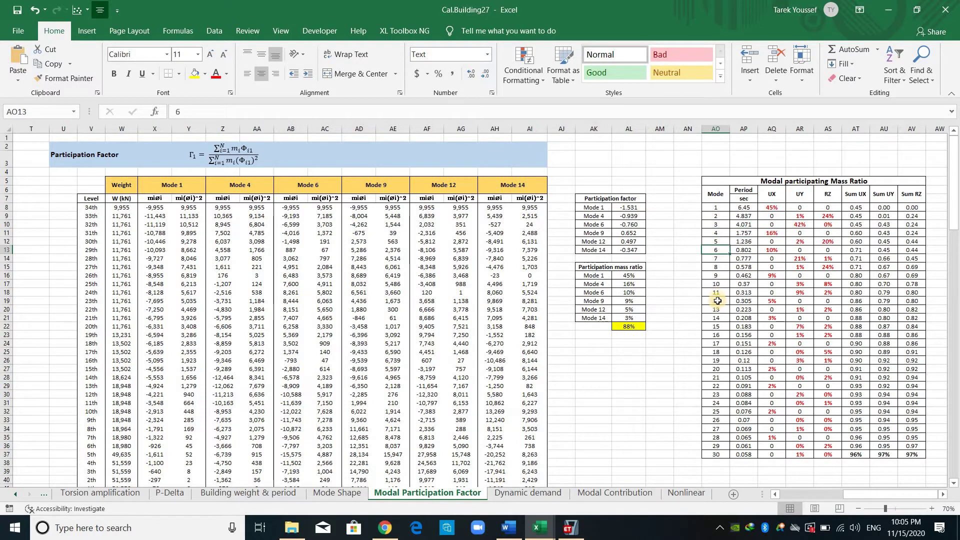
pyautogui.click(722, 301)
pyautogui.press('Down')
pyautogui.press('Down')
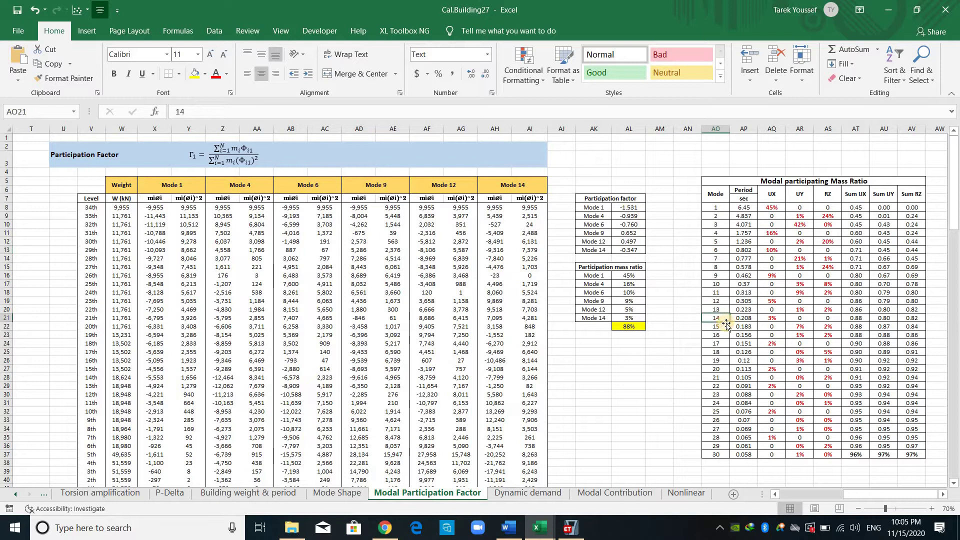
pyautogui.click(633, 327)
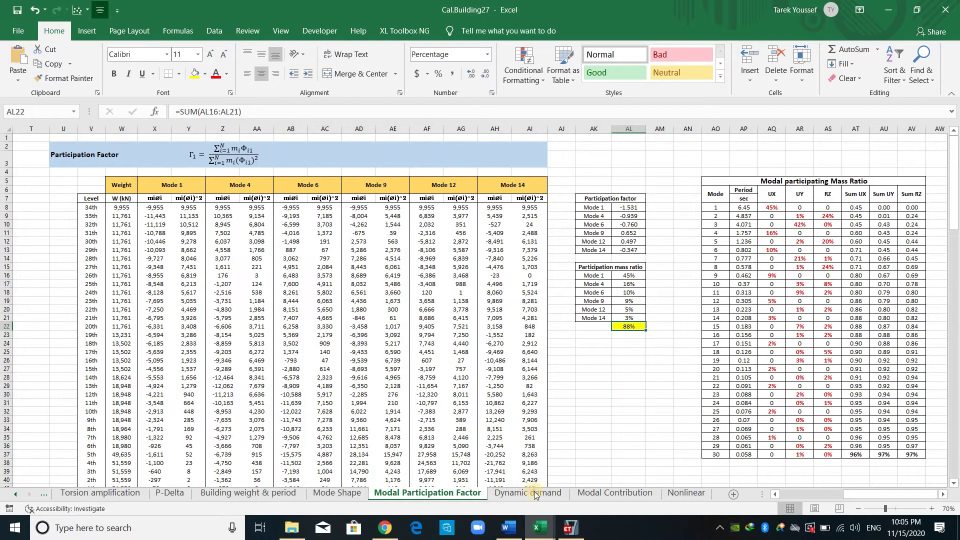
# - Review the modal periods in C7:C12 on the Dynamic demand sheet and inspect the natural frequency formula in D7
pyautogui.hotkey('ctrl', 'pagedown')
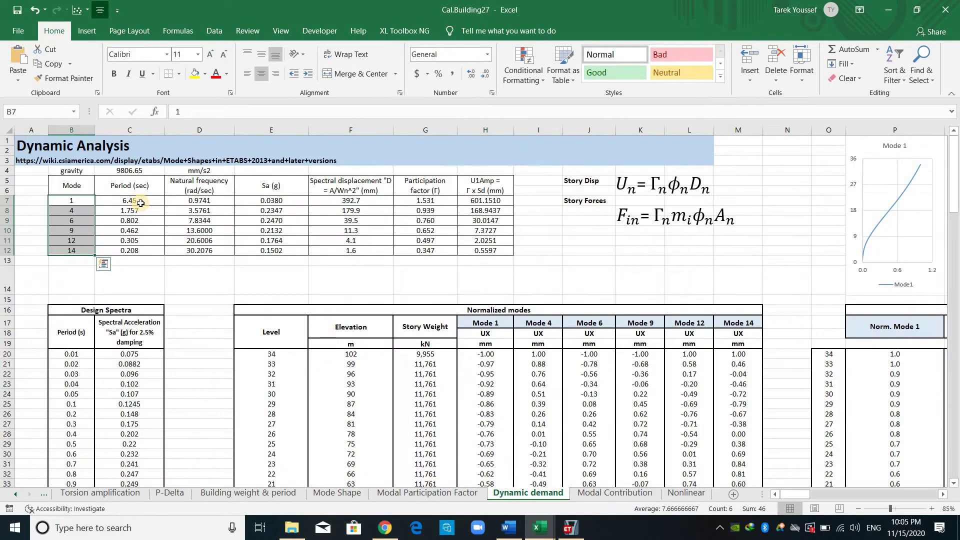
pyautogui.moveTo(136, 201); pyautogui.dragTo(143, 250)
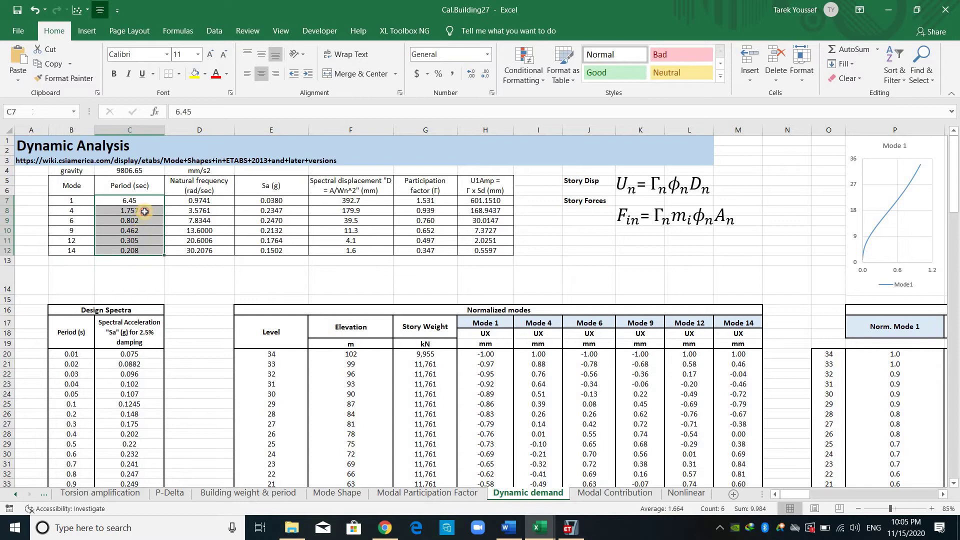
pyautogui.click(213, 204)
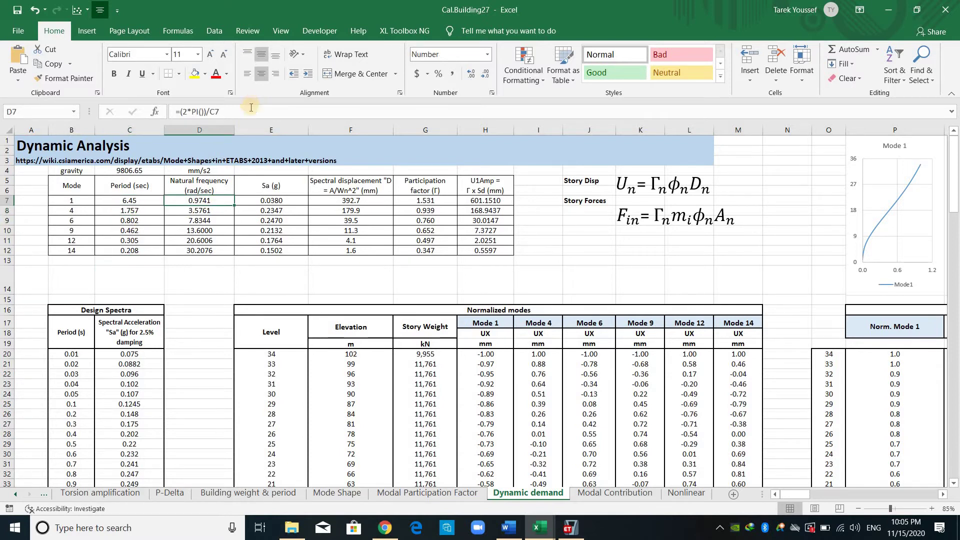
pyautogui.press('F2')
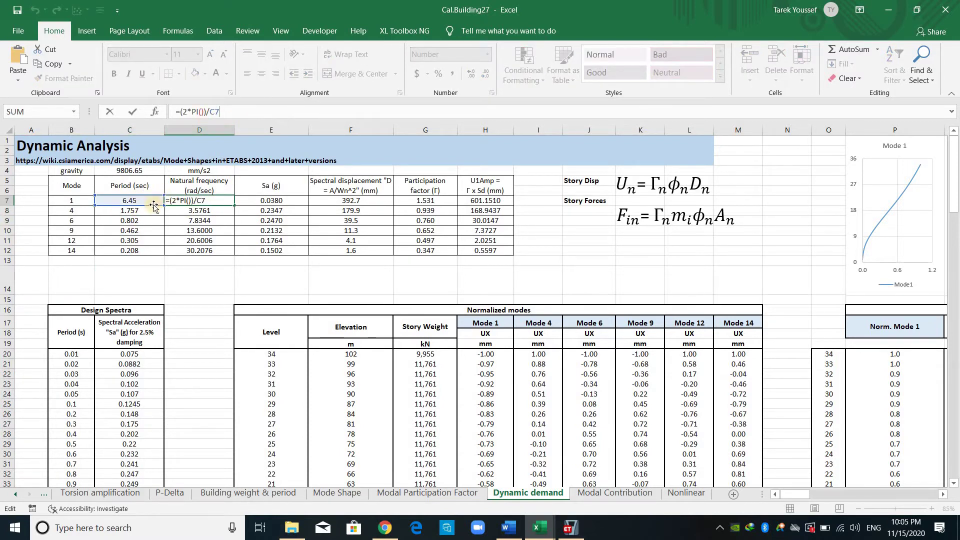
pyautogui.press('Tab')
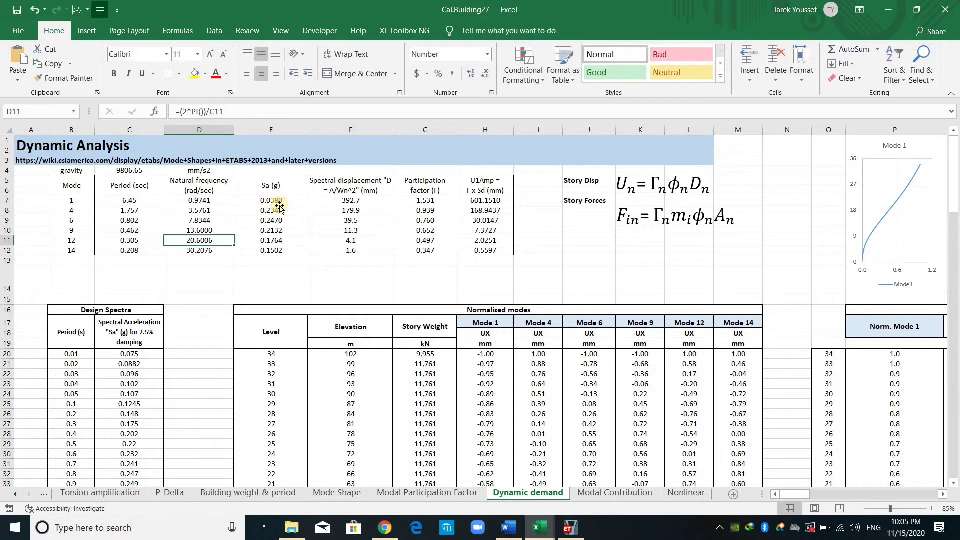
# - Inspect the Sa (g) interpolation formula in E7 and its references to the Design Spectra table
pyautogui.click(262, 177)
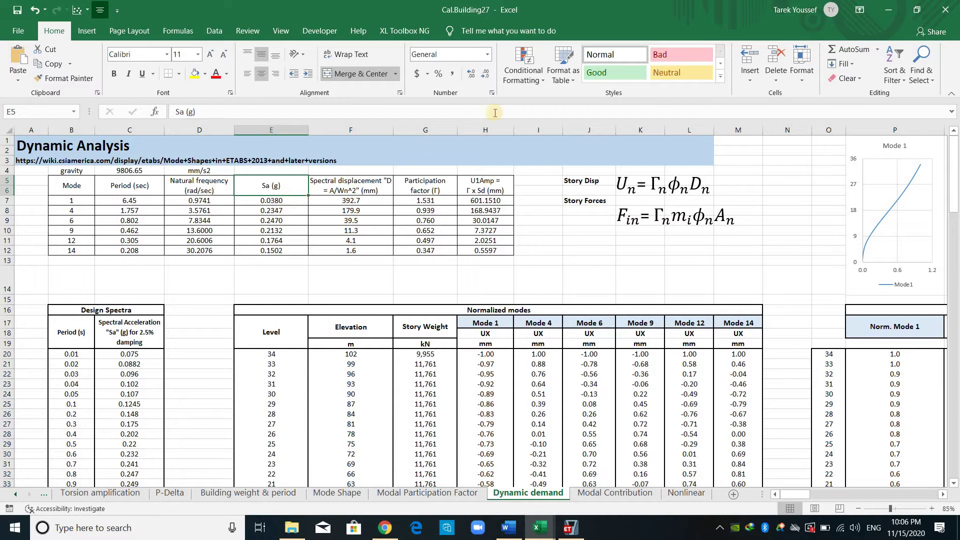
pyautogui.press('Down')
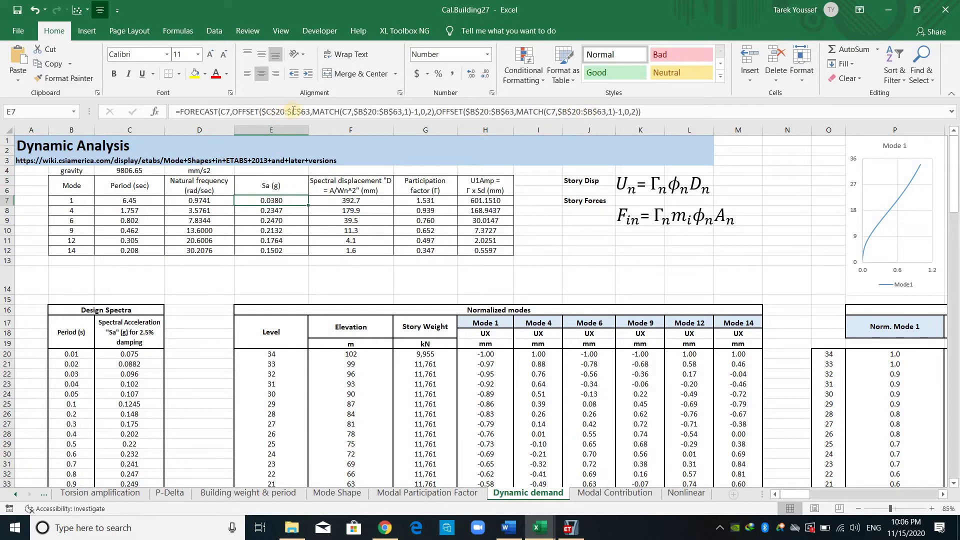
pyautogui.press('F2')
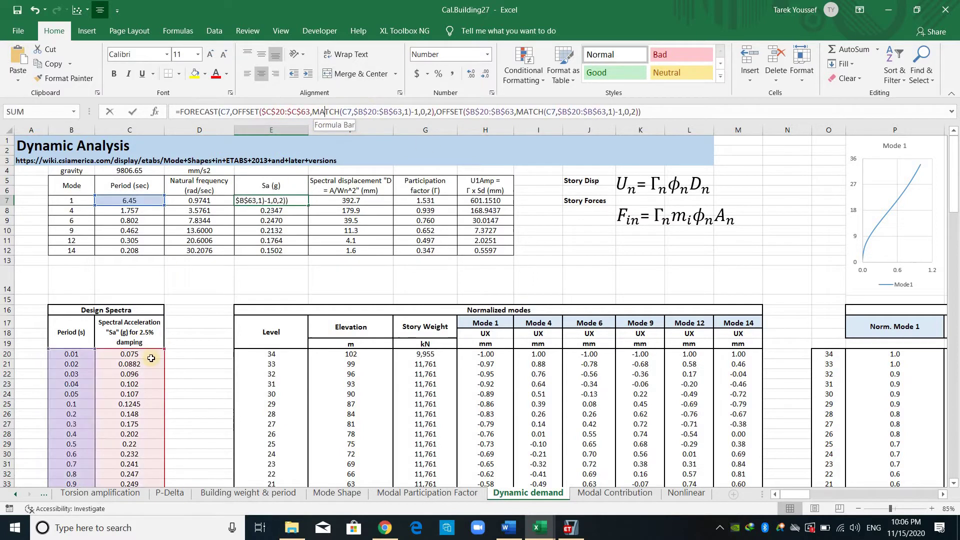
pyautogui.click(215, 271)
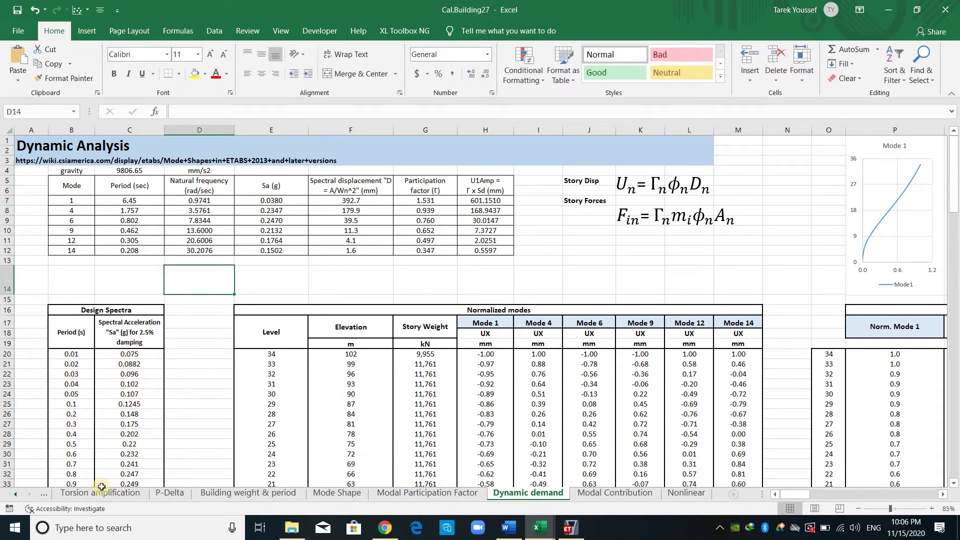
# - Compare the mode 1 period in AQ7 with the Bangkok RSA chart on the Building weight & period sheet, and return to Dynamic demand
pyautogui.click(225, 493)
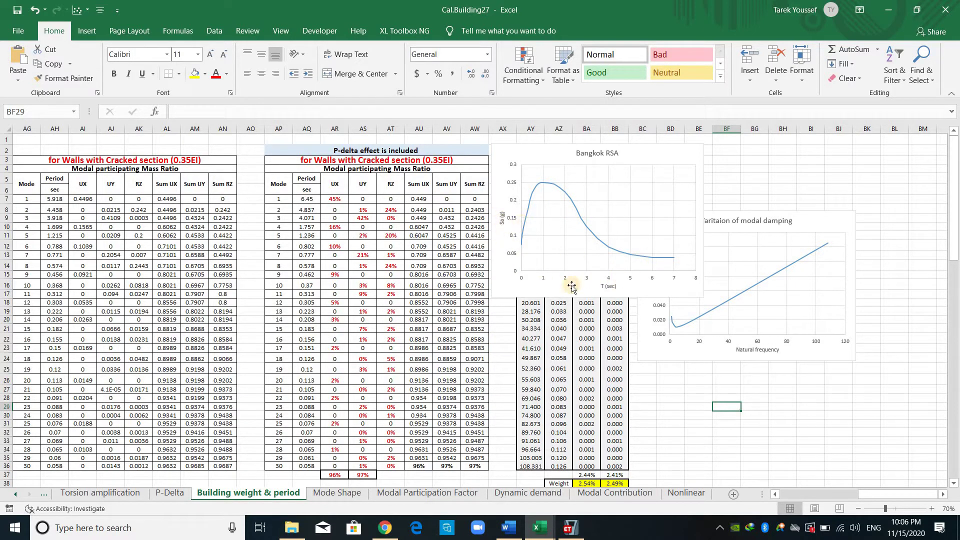
pyautogui.click(307, 200)
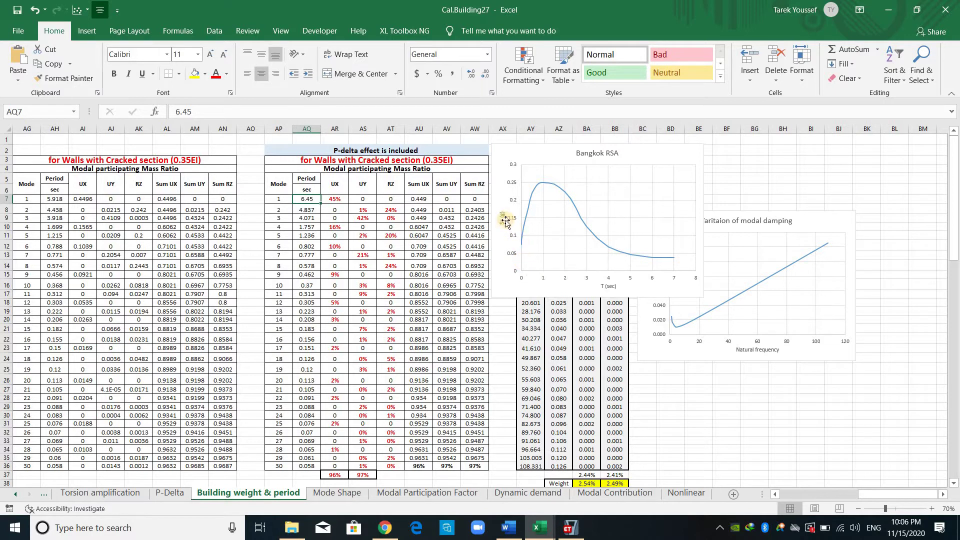
pyautogui.click(554, 493)
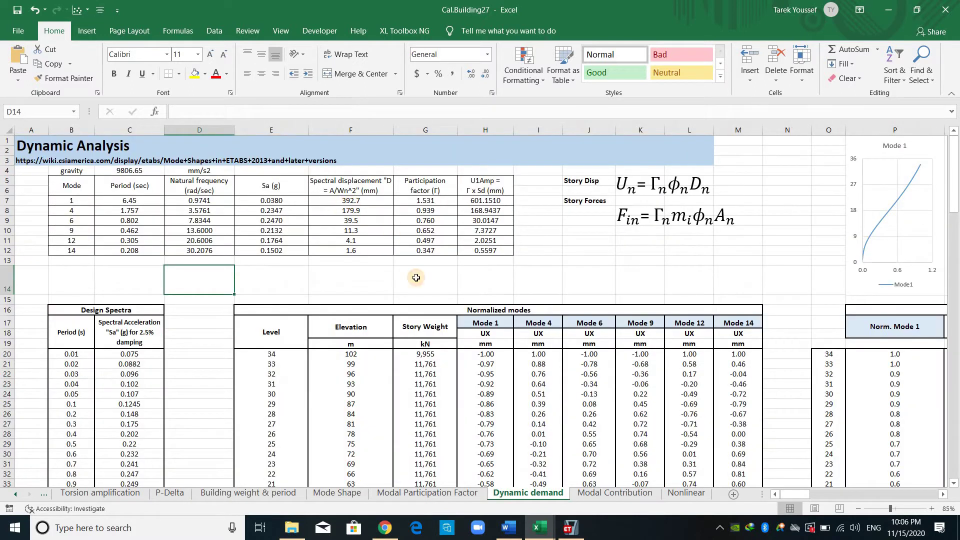
# - Inspect the mode 1 formulas for spectral displacement in F7, participation factor in G7 and U1Amp in H7
pyautogui.click(354, 201)
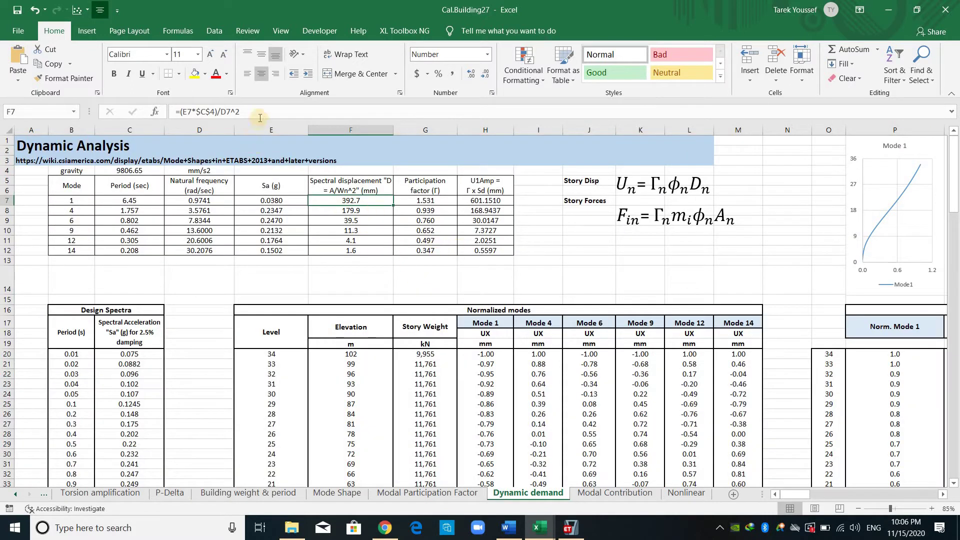
pyautogui.press('F2')
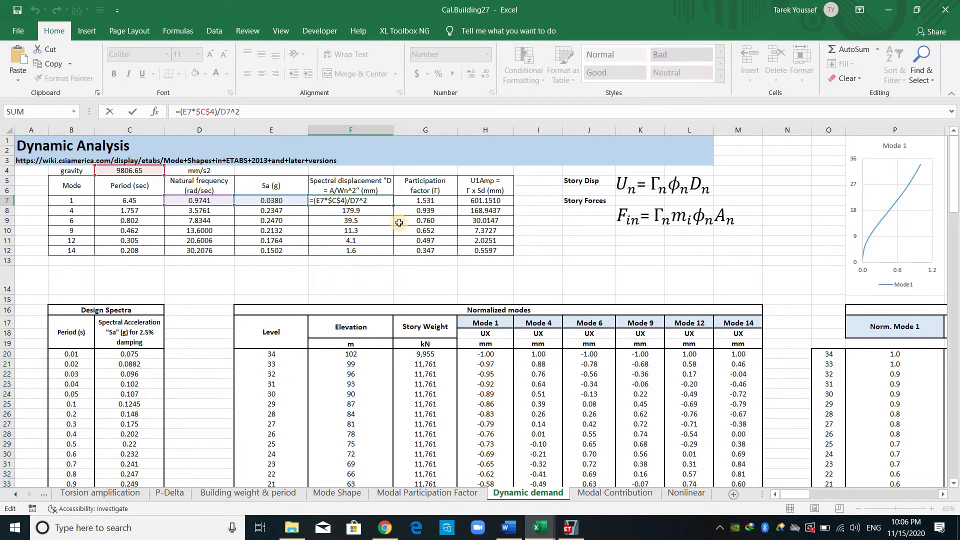
pyautogui.click(431, 203)
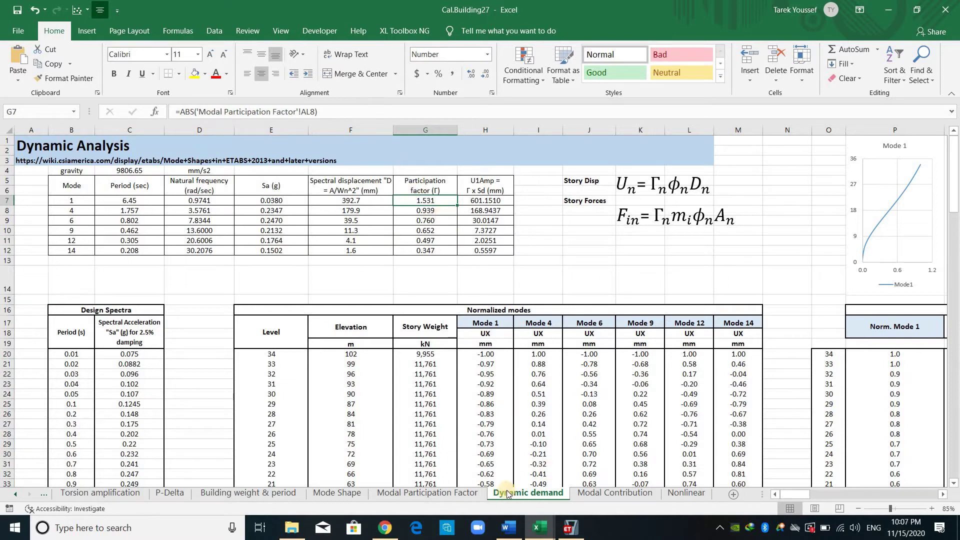
pyautogui.click(448, 495)
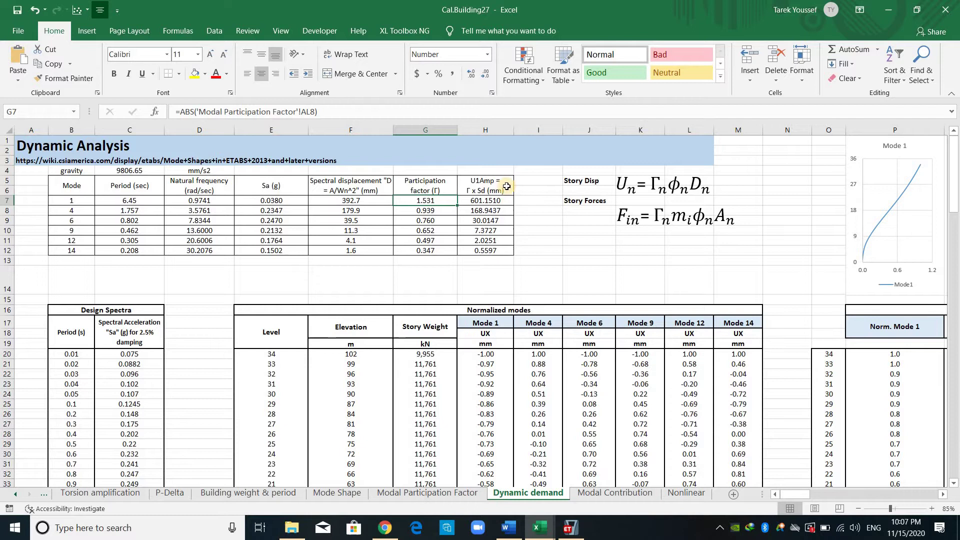
pyautogui.press('Right')
pyautogui.press('F2')
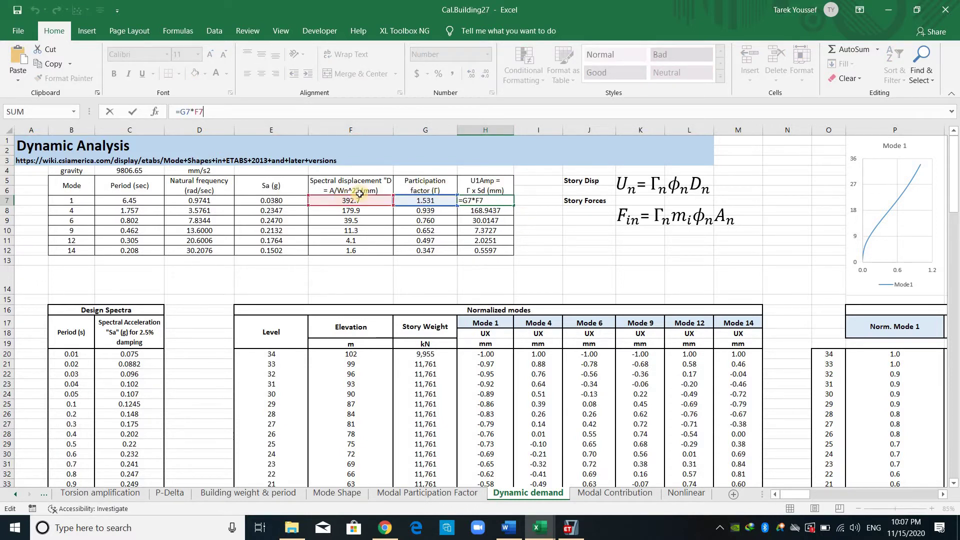
pyautogui.click(533, 220)
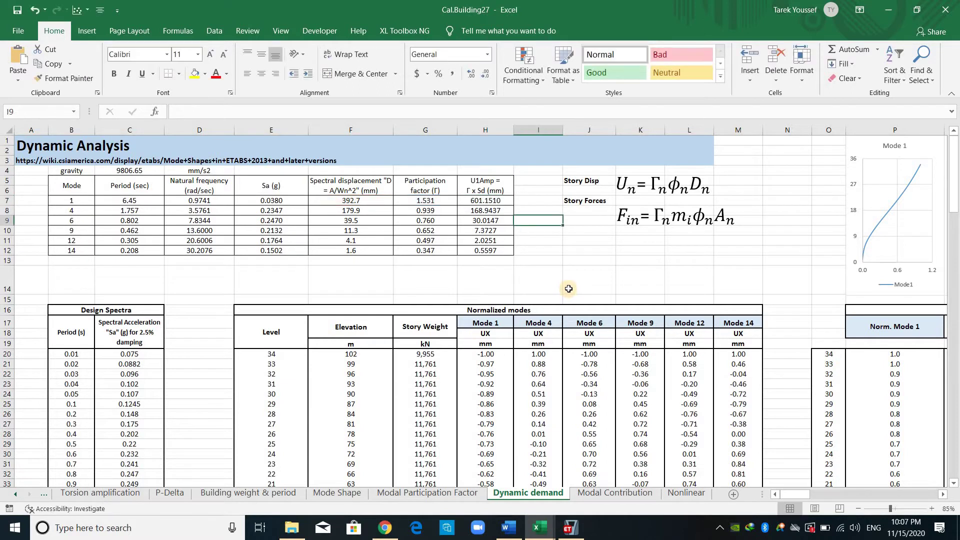
# - Examine the Normalized modes table from E16, including the Story Weight column and the Mode 12 source formula in L26
pyautogui.scroll(-2, 312, 258)
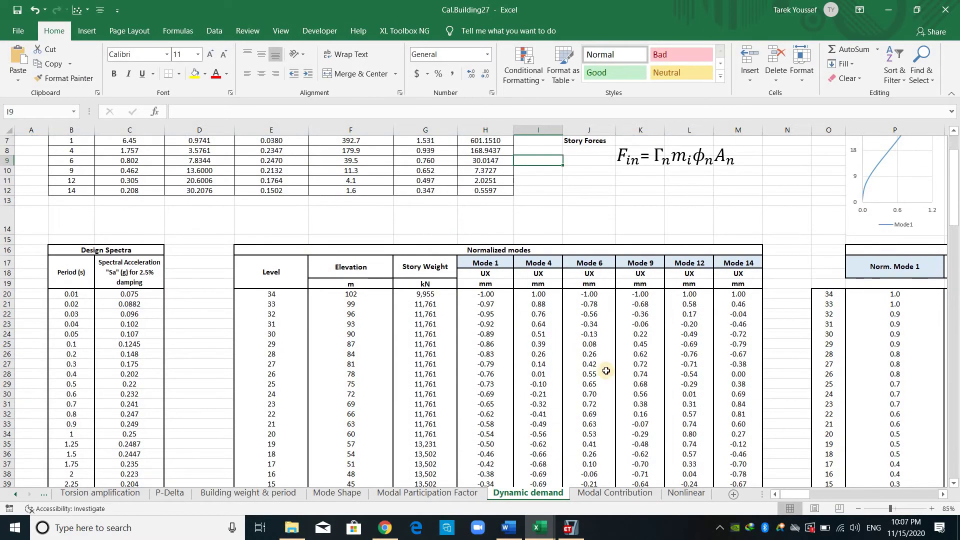
pyautogui.click(519, 250)
pyautogui.hotkey('shift', 'Down')
pyautogui.hotkey('shift', 'Down')
pyautogui.hotkey('shift', 'Down')
pyautogui.hotkey('shift', 'Down')
pyautogui.hotkey('shift', 'Down')
pyautogui.hotkey('shift', 'Down')
pyautogui.hotkey('shift', 'Down')
pyautogui.hotkey('shift', 'Down')
pyautogui.hotkey('shift', 'Down')
pyautogui.hotkey('shift', 'Down')
pyautogui.hotkey('shift', 'Down')
pyautogui.hotkey('shift', 'Down')
pyautogui.scroll(1, 434, 332)
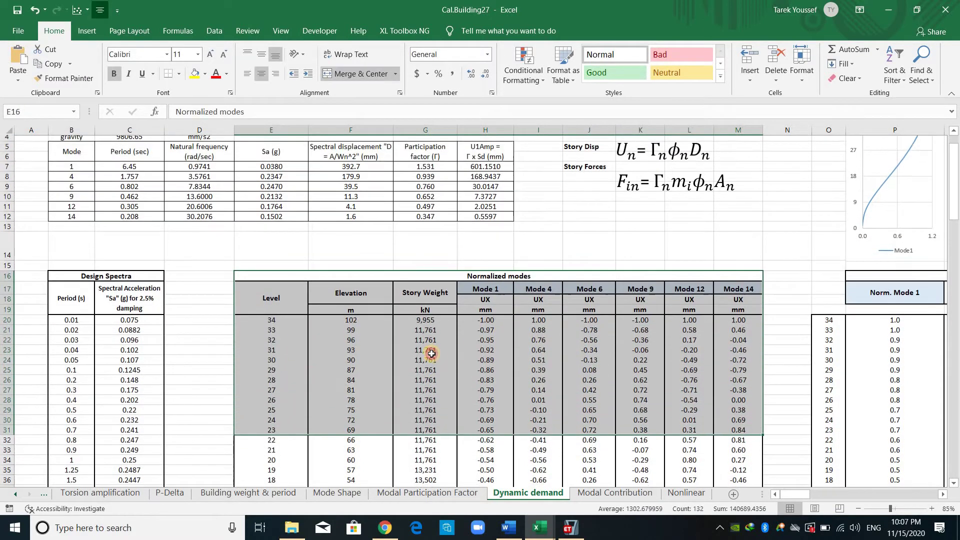
pyautogui.moveTo(433, 325); pyautogui.dragTo(439, 444)
pyautogui.click(689, 385)
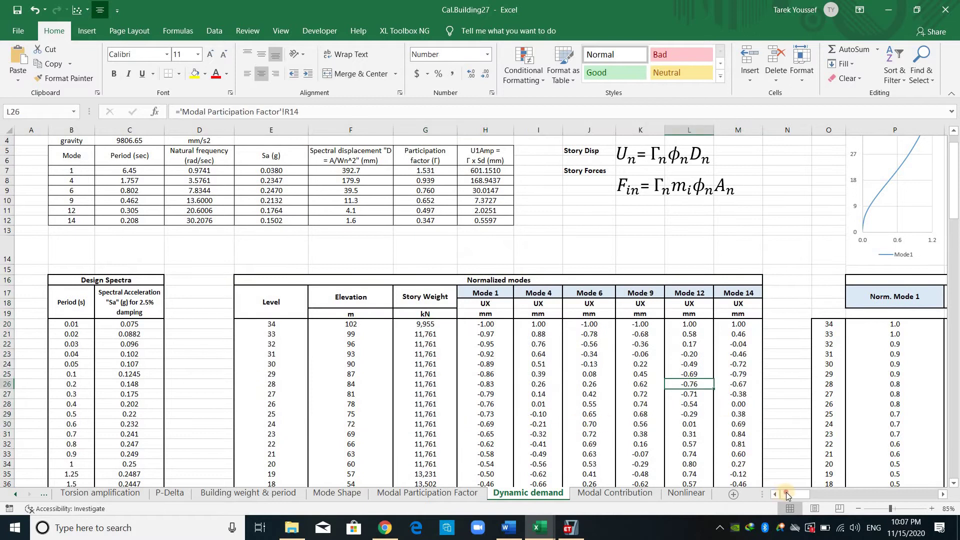
# - Inspect the Mode 1 story displacement formula in Q20 and trace its references to the participation factor and spectral displacement
pyautogui.moveTo(801, 493); pyautogui.dragTo(823, 494)
pyautogui.moveTo(818, 492)
pyautogui.mouseDown()
pyautogui.moveTo(791, 492)
pyautogui.moveTo(830, 494)
pyautogui.mouseUp()
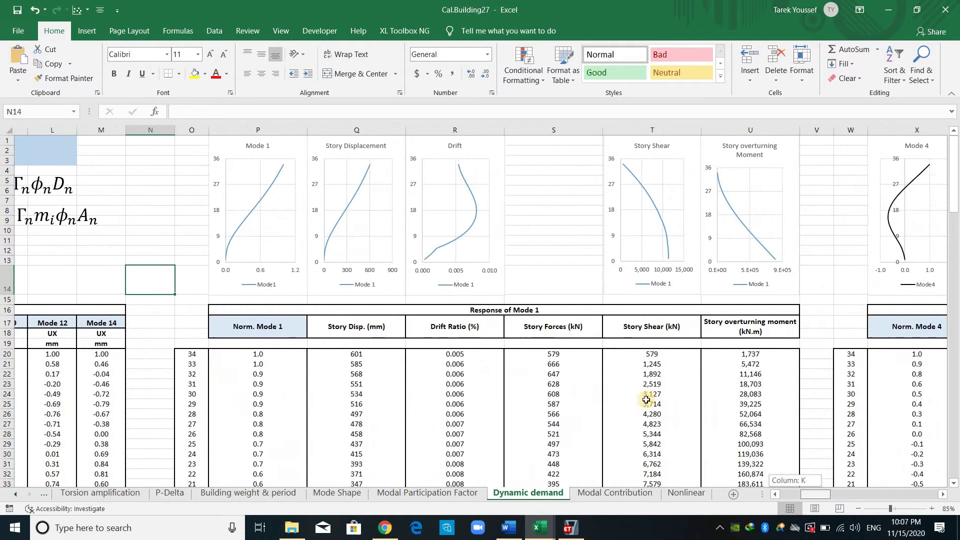
pyautogui.click(535, 314)
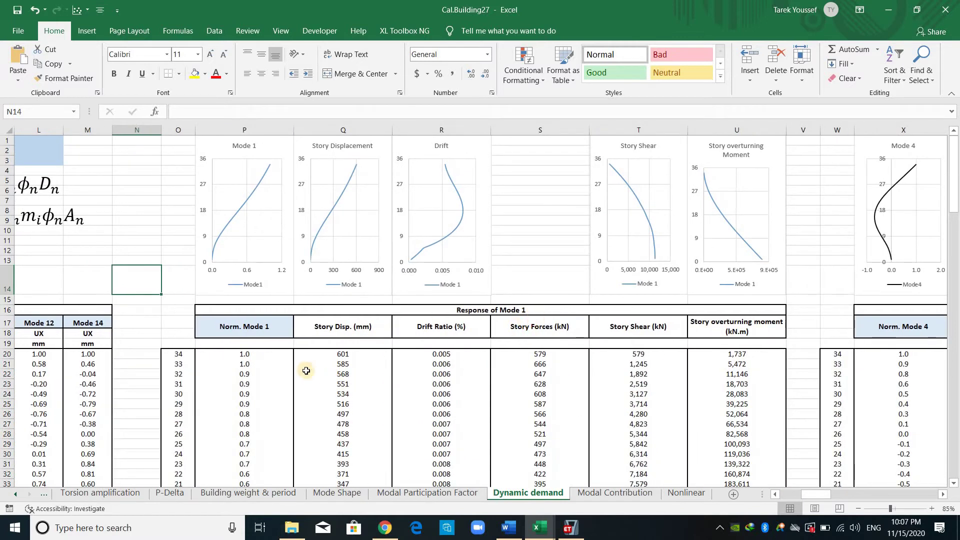
pyautogui.click(350, 354)
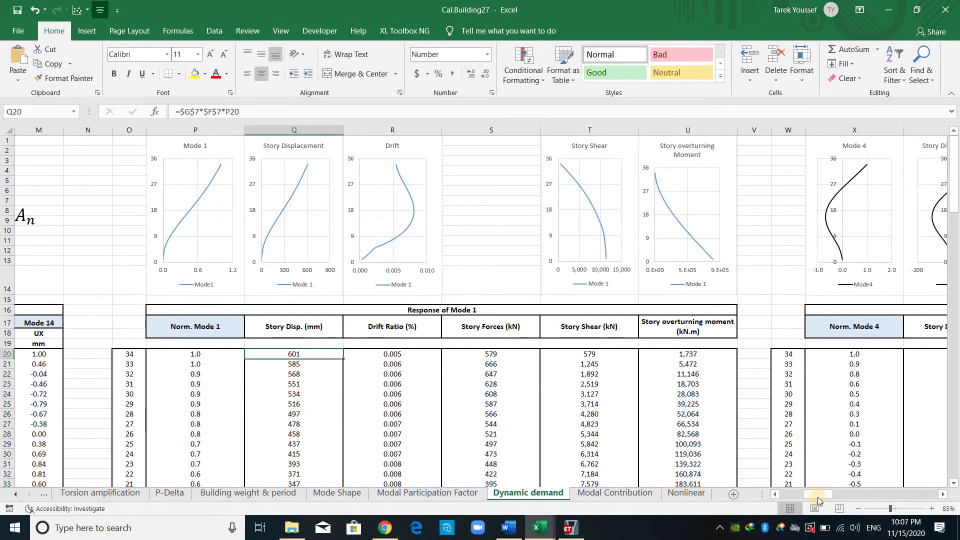
pyautogui.press('F2')
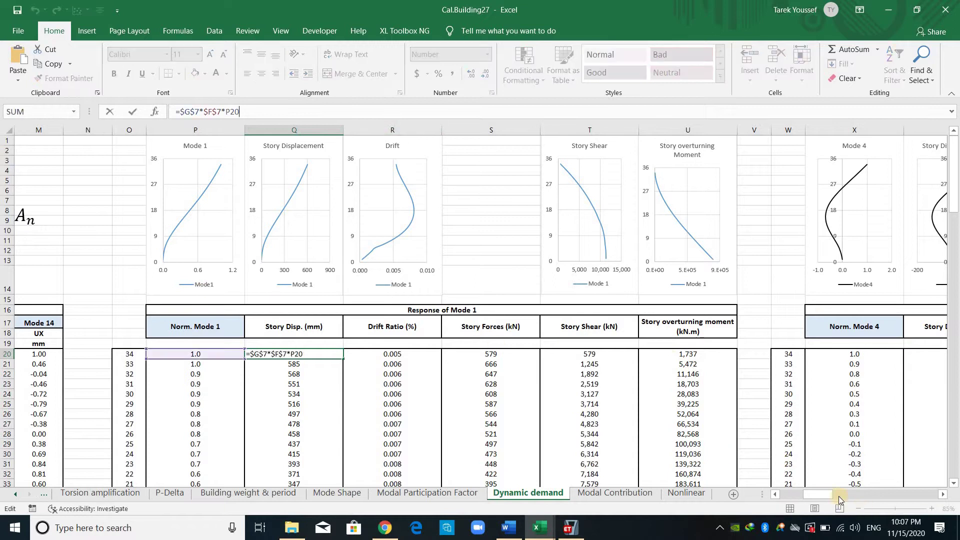
pyautogui.hscroll(-10, 810, 494)
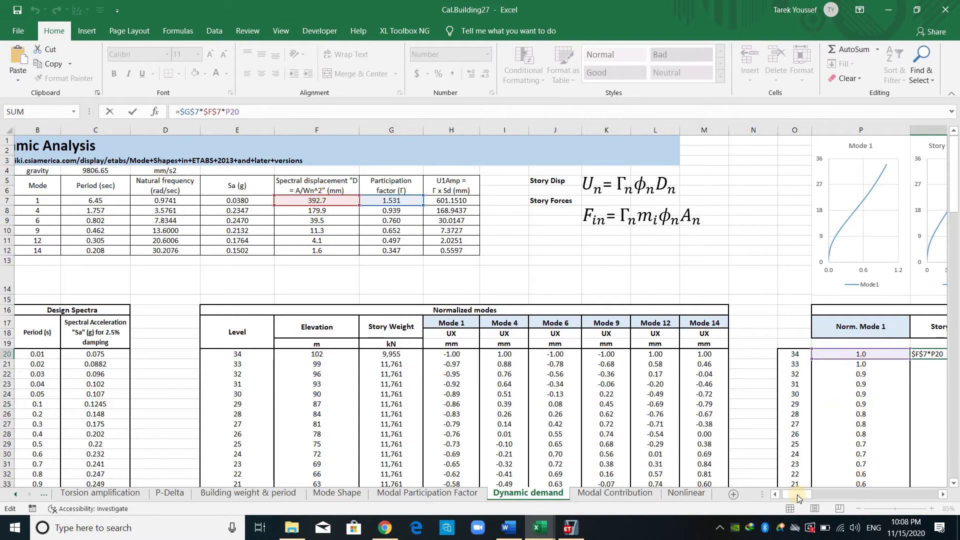
pyautogui.moveTo(799, 494); pyautogui.dragTo(808, 494)
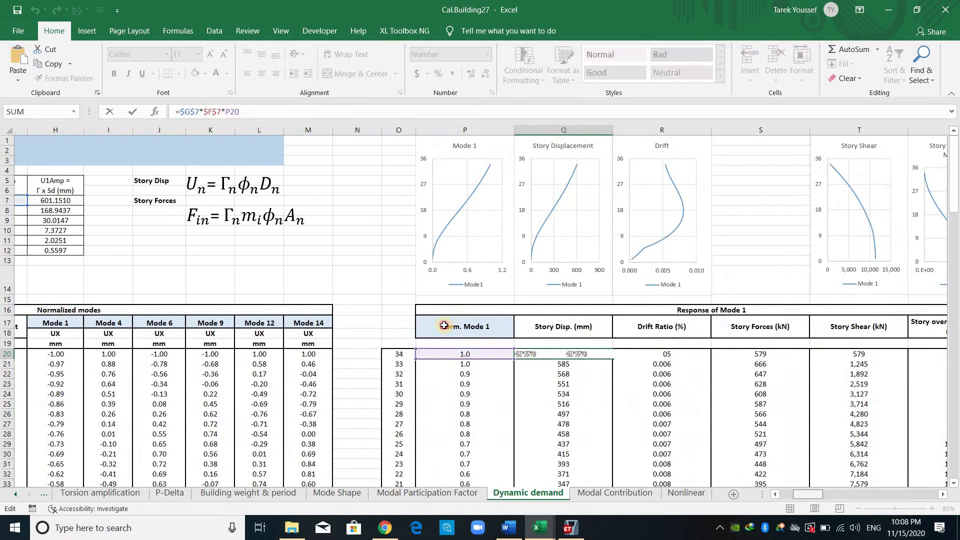
pyautogui.click(344, 280)
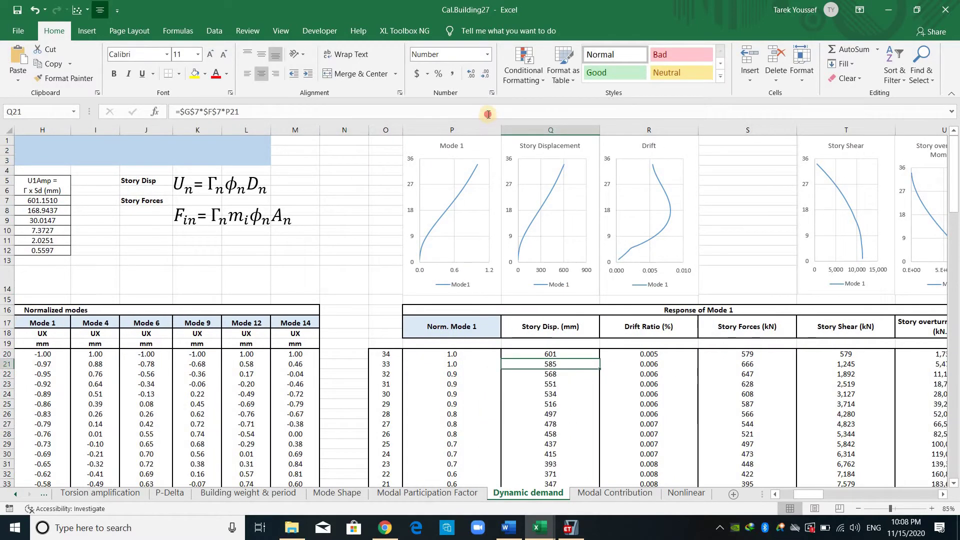
# - Check the level 33 story displacement formula in Q21 and its reference to the normalized Mode 1 value
pyautogui.press('F2')
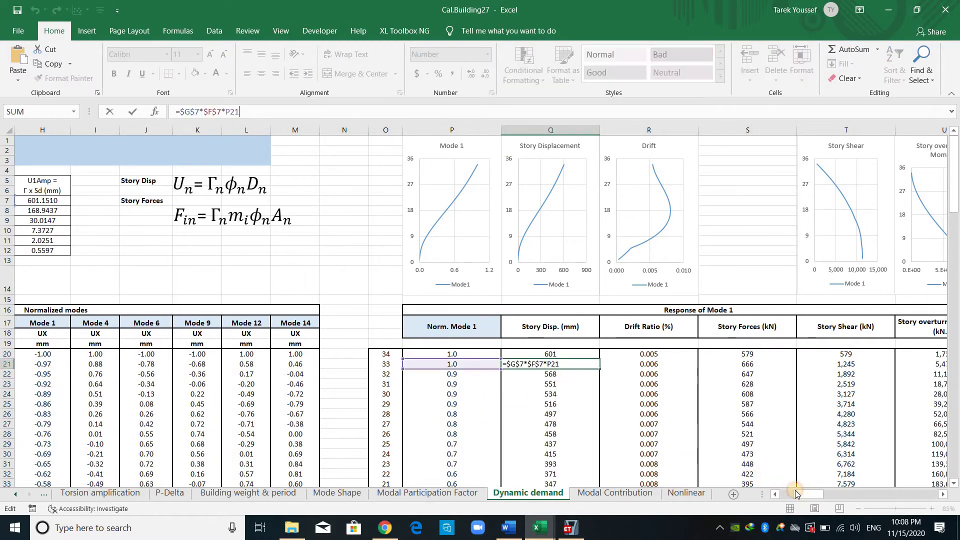
pyautogui.moveTo(798, 494)
pyautogui.mouseDown()
pyautogui.moveTo(788, 493)
pyautogui.moveTo(798, 493)
pyautogui.mouseUp()
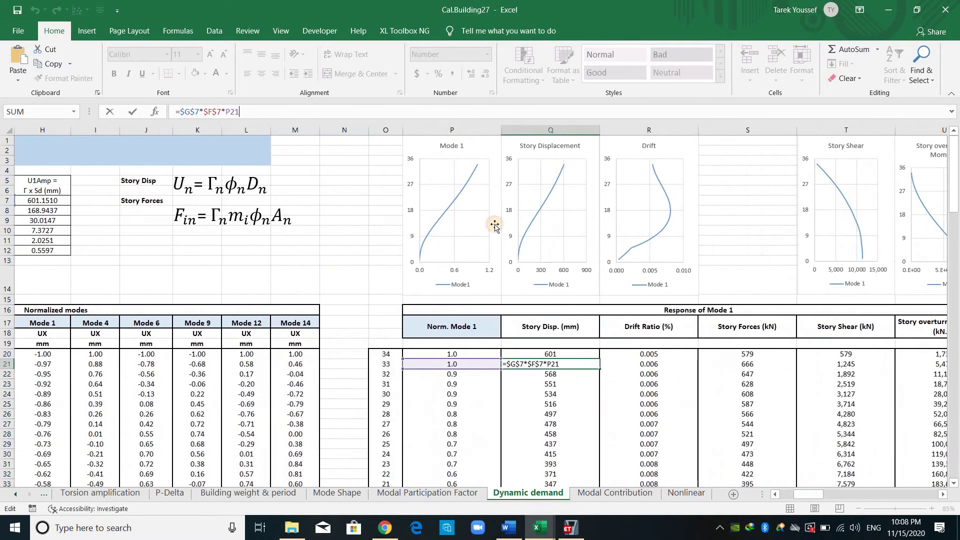
pyautogui.press('Return')
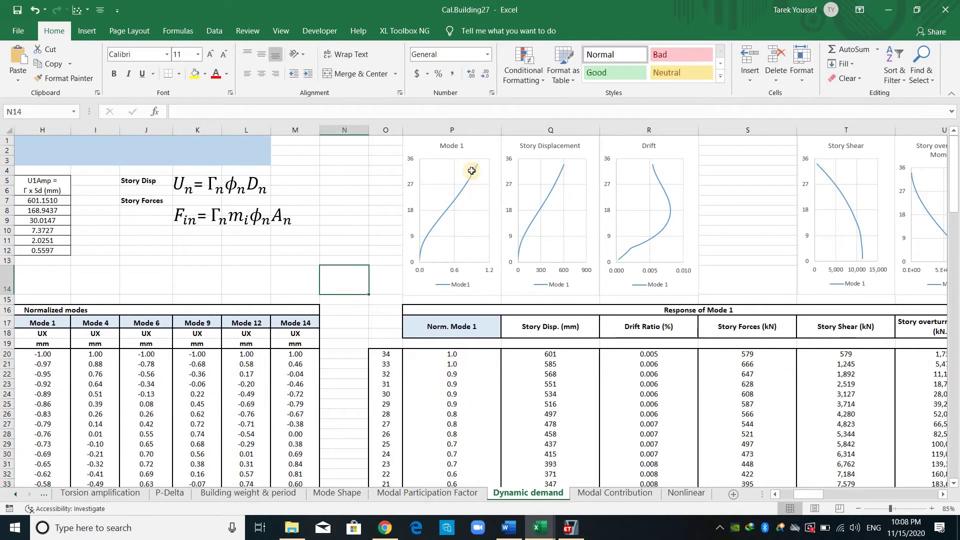
# - Examine the Mode 1 Story Displacement chart series and its source ranges in the response table
pyautogui.click(471, 171)
pyautogui.click(534, 214)
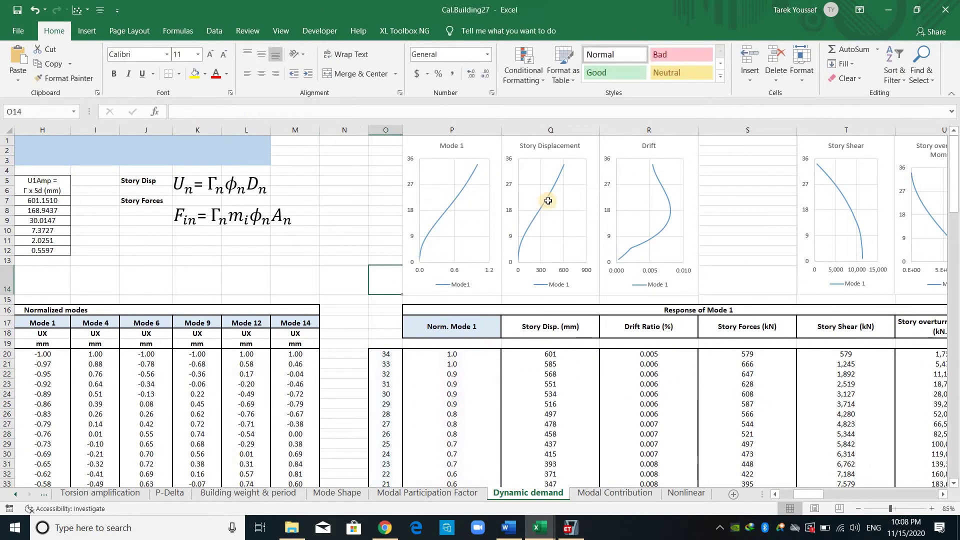
pyautogui.click(563, 161)
pyautogui.scroll(-3, 700, 250)
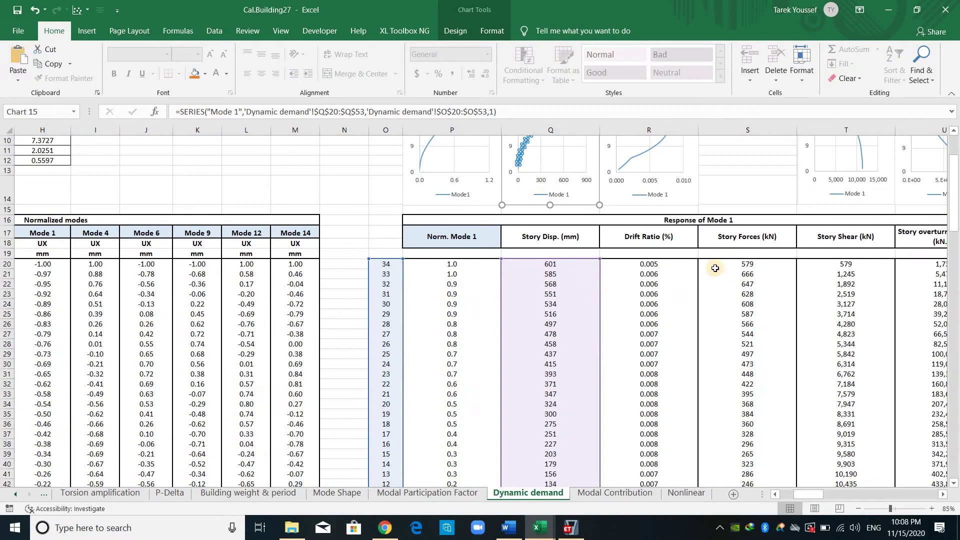
pyautogui.scroll(3, 720, 248)
pyautogui.click(725, 251)
# - Inspect the Mode 1 drift ratio formula in R20 and the story displacement cells it references
pyautogui.click(639, 352)
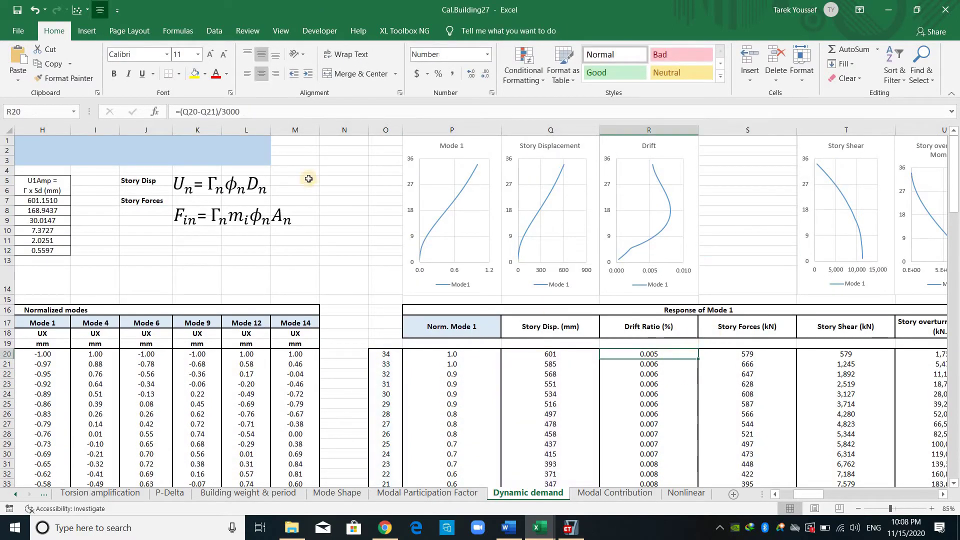
pyautogui.press('F2')
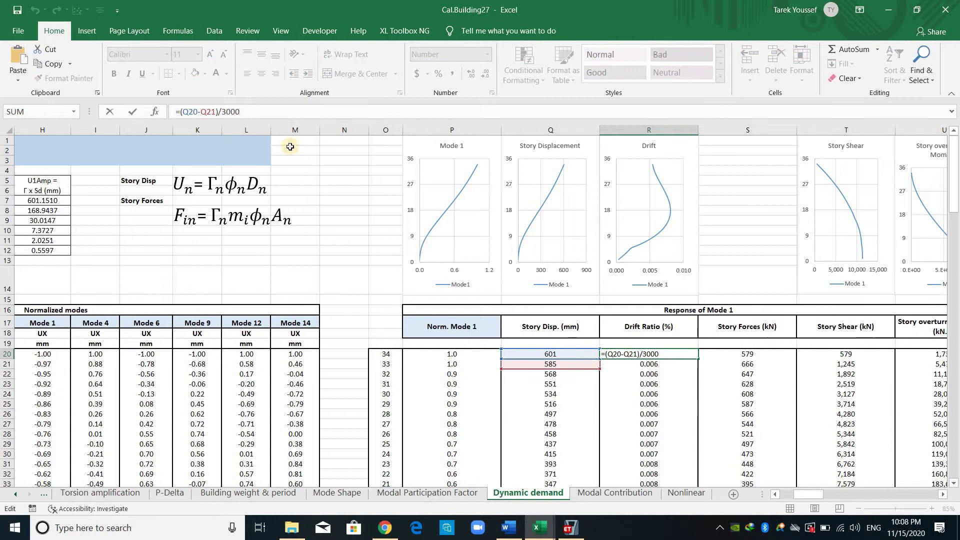
pyautogui.click(325, 258)
pyautogui.click(586, 356)
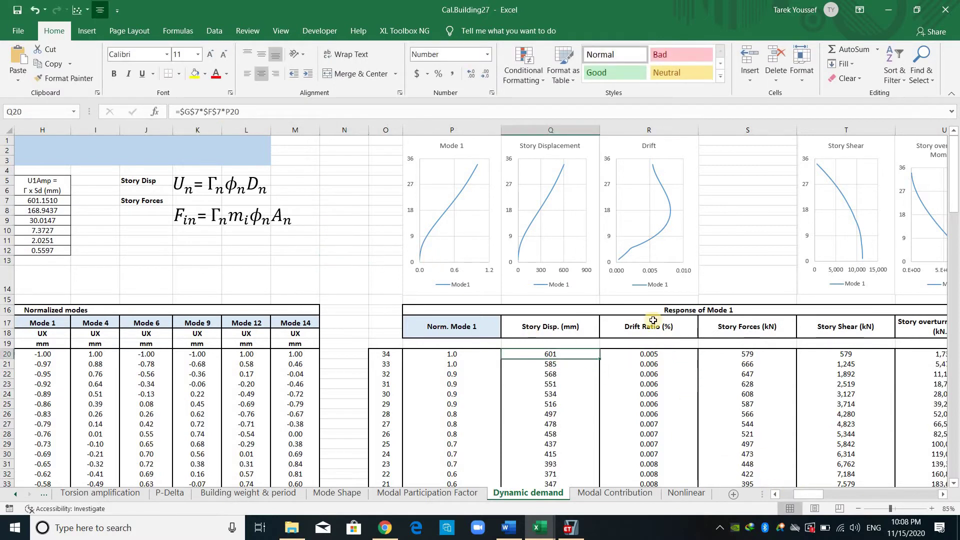
pyautogui.press('Right')
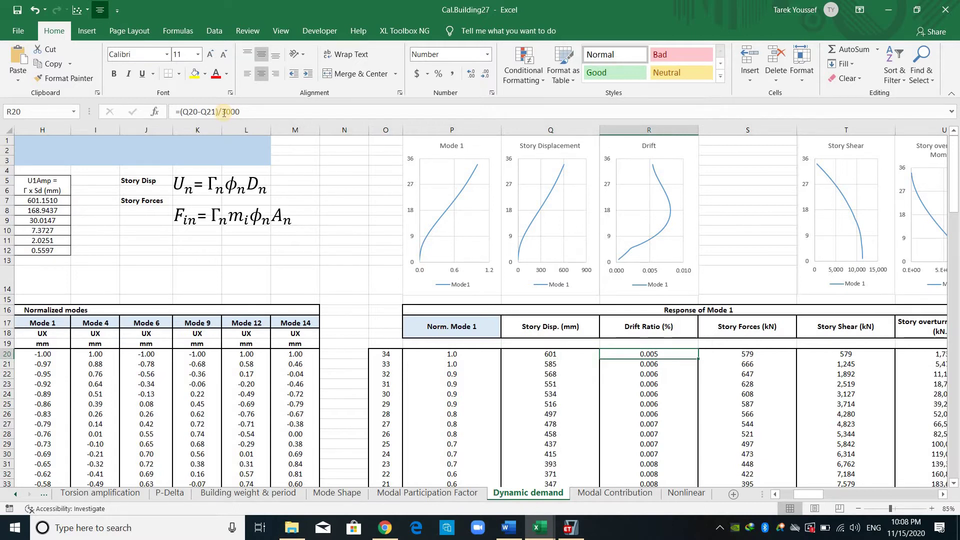
pyautogui.click(359, 291)
# - Inspect the Mode 1 story force formula in S20 and trace its references to participation factor, story weight and Sa
pyautogui.click(766, 354)
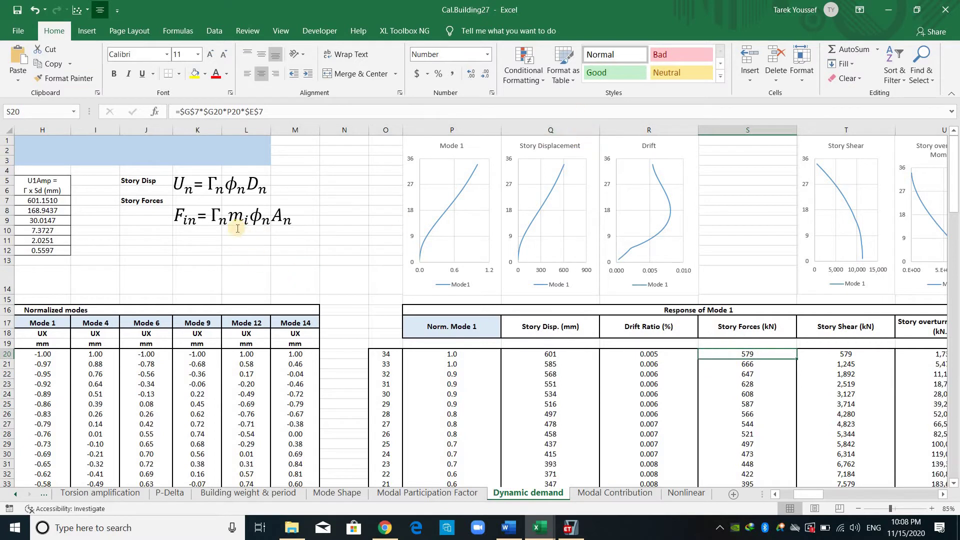
pyautogui.press('F2')
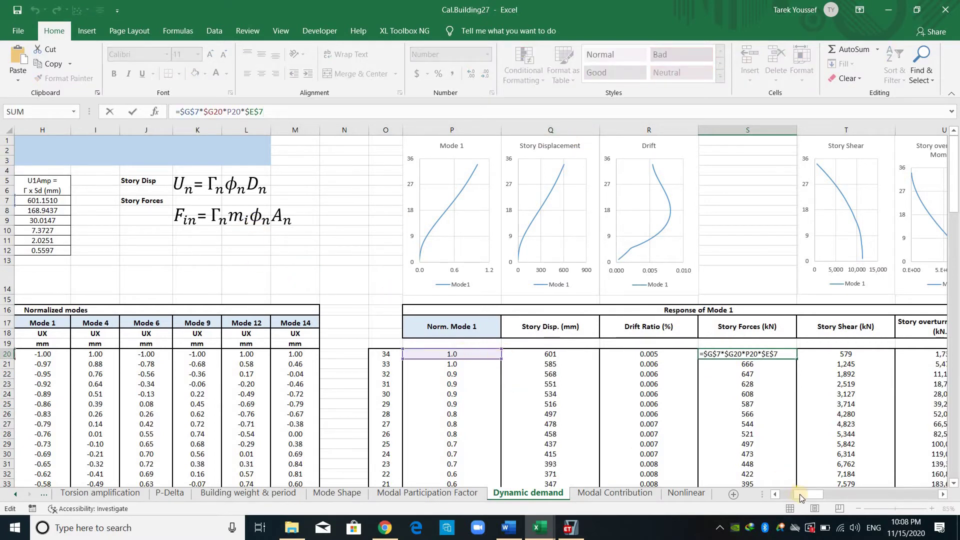
pyautogui.hscroll(-3, 297, 204)
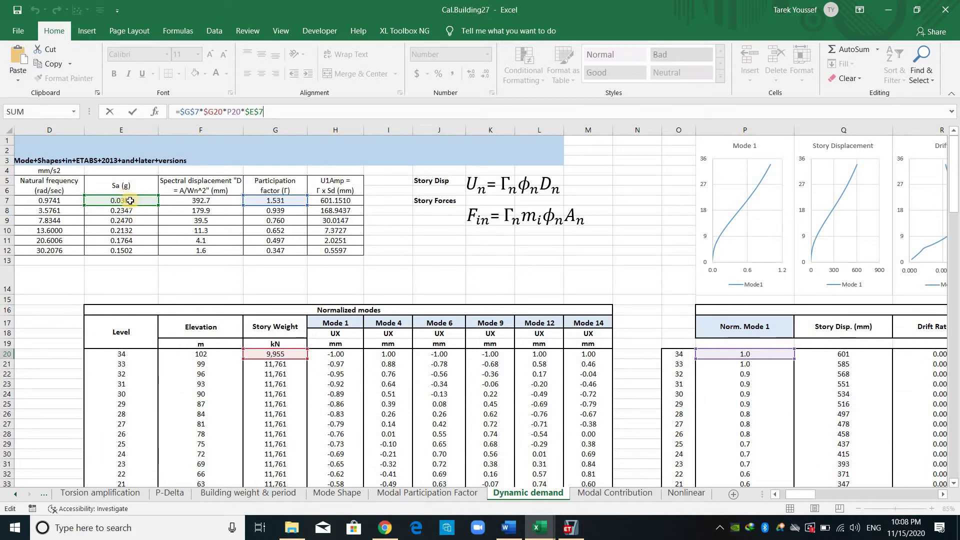
pyautogui.hscroll(-2, 265, 111)
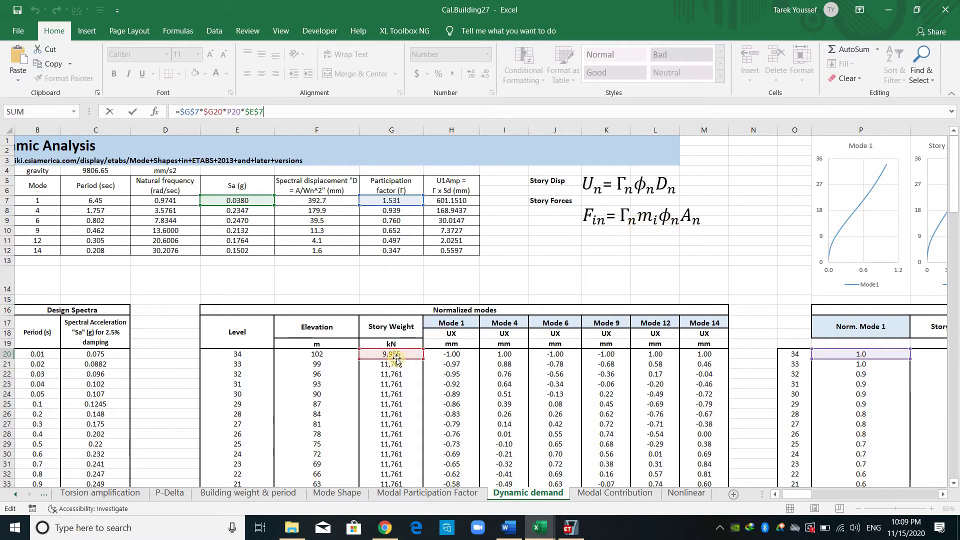
pyautogui.hscroll(-1, 408, 248)
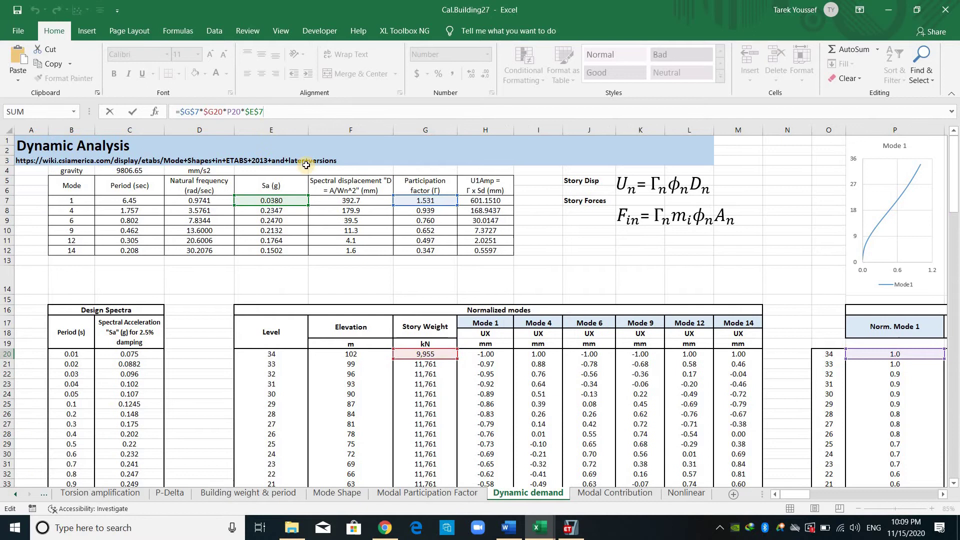
pyautogui.click(582, 291)
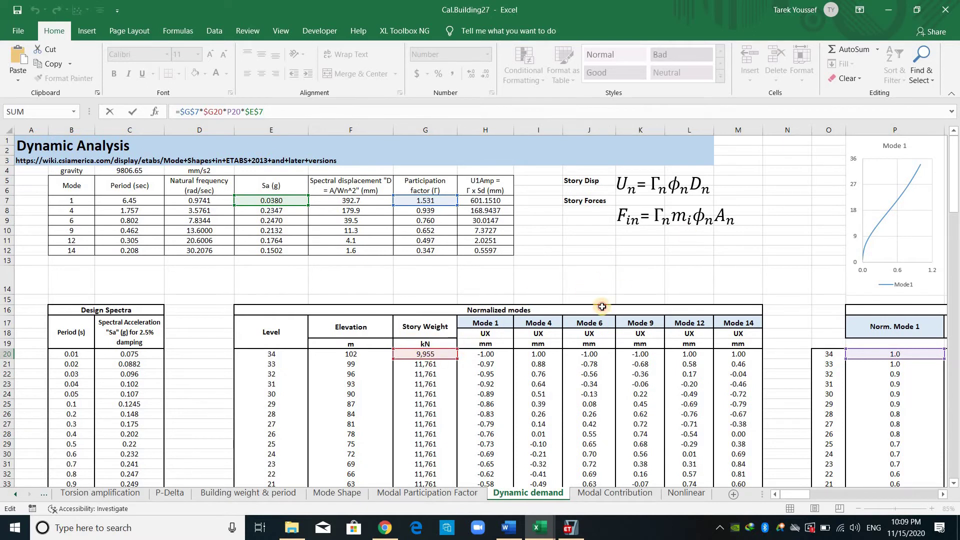
# - Review the Story Forces column of the Mode 1 response and inspect the level 33 formula in S21
pyautogui.moveTo(807, 495); pyautogui.dragTo(823, 495)
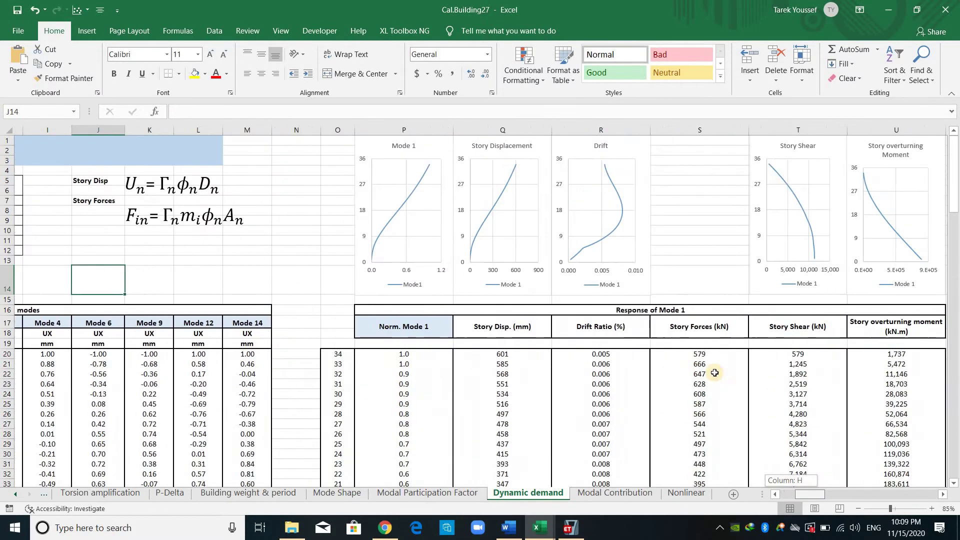
pyautogui.click(710, 355)
pyautogui.press('Down')
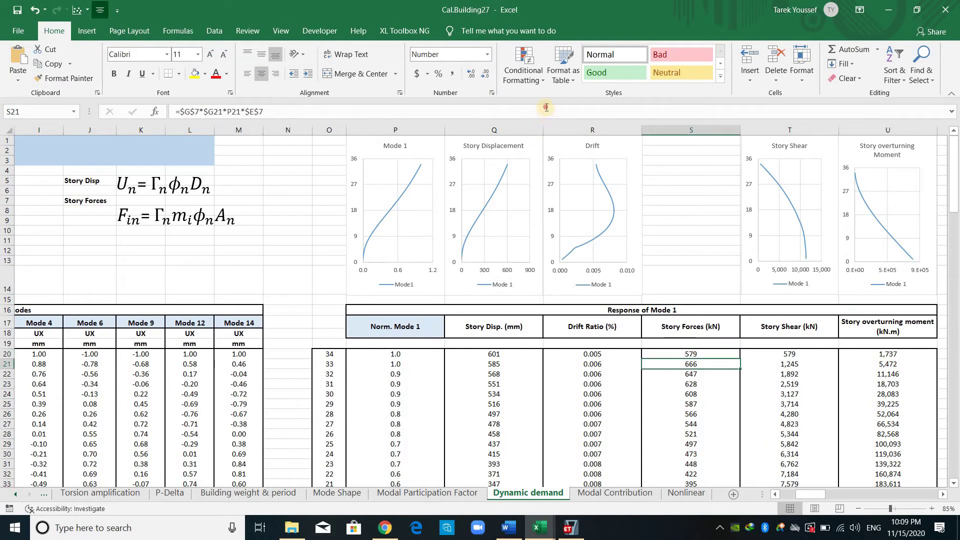
pyautogui.scroll(-4, 619, 215)
pyautogui.scroll(4, 659, 160)
pyautogui.doubleClick(697, 362)
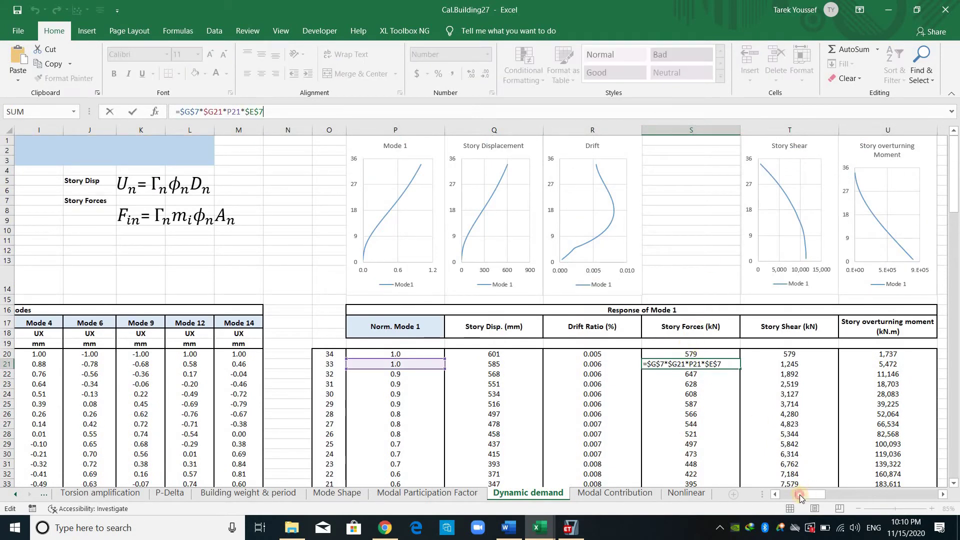
# - Inspect the Mode 1 story shear formulas in T21 and T22, and view the source ranges of the Story Shear chart
pyautogui.moveTo(800, 494)
pyautogui.mouseDown()
pyautogui.moveTo(781, 494)
pyautogui.moveTo(808, 494)
pyautogui.mouseUp()
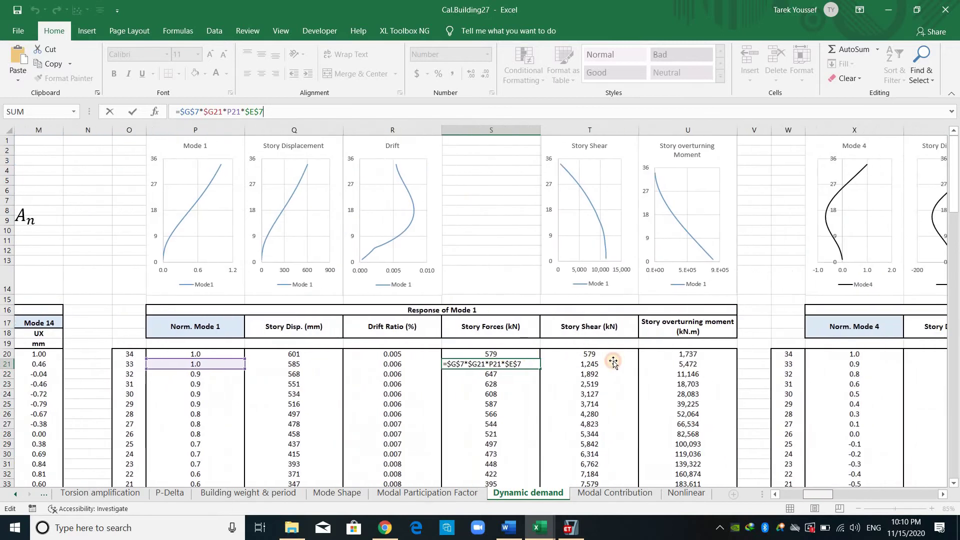
pyautogui.click(619, 358)
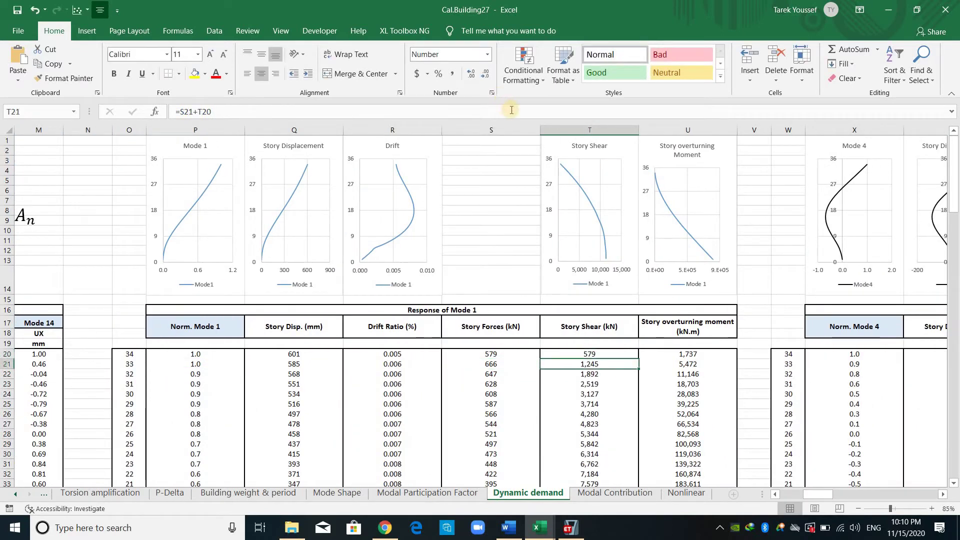
pyautogui.doubleClick(598, 364)
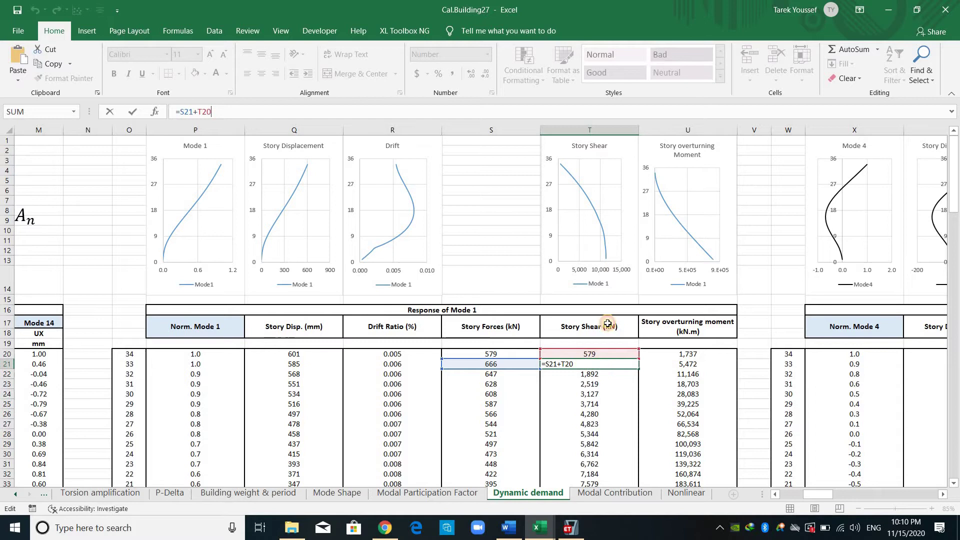
pyautogui.press('Return')
pyautogui.click(493, 251)
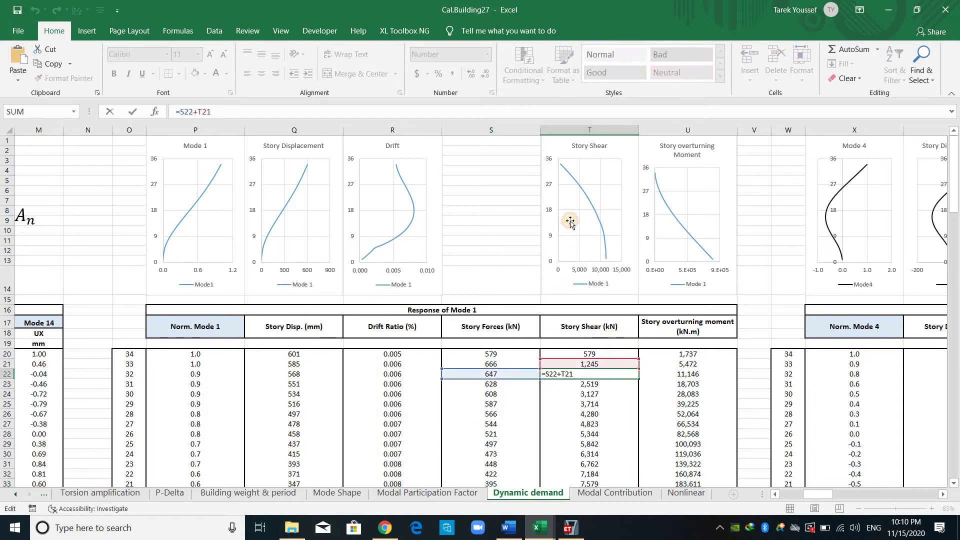
pyautogui.click(592, 204)
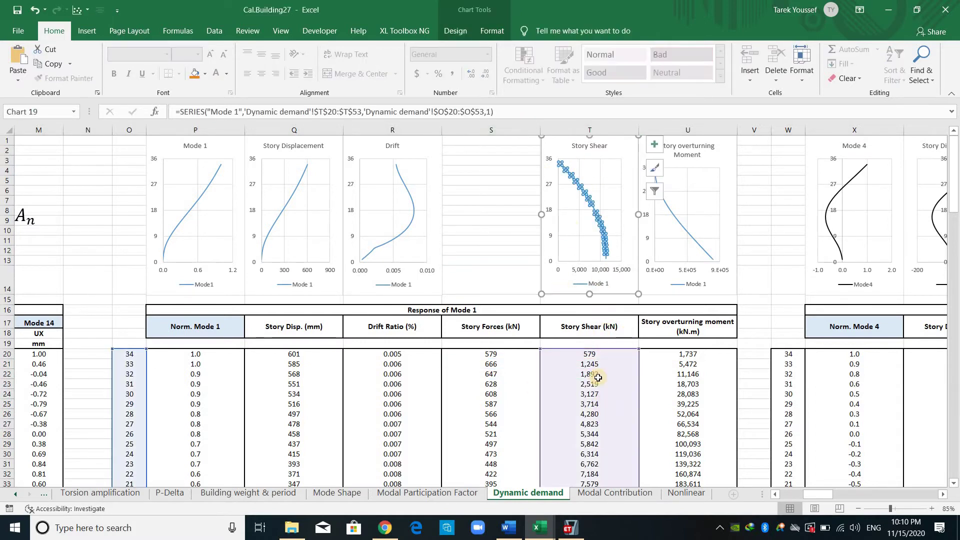
pyautogui.click(499, 259)
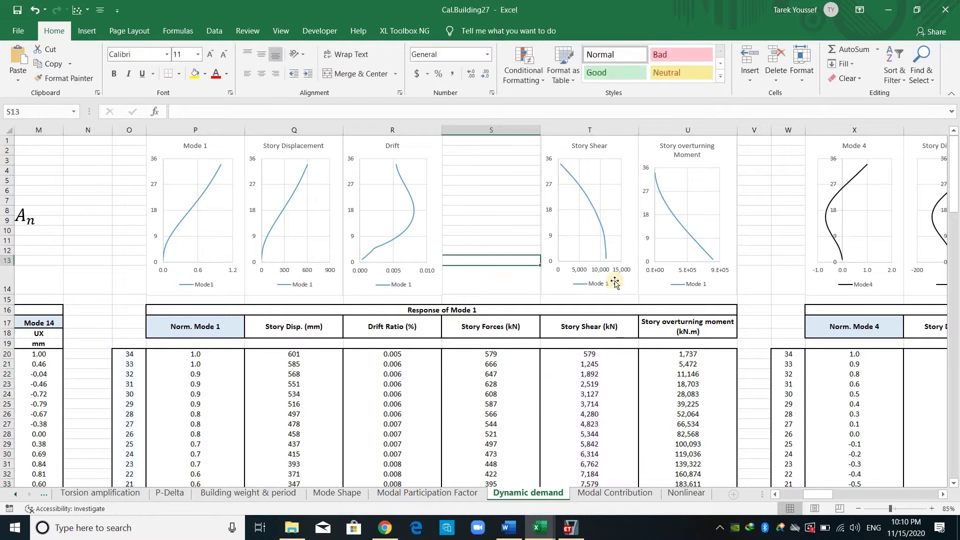
# - Compare the Mode 1 story overturning moment formulas in U20 and U21 and view the cells that U21 references
pyautogui.click(700, 360)
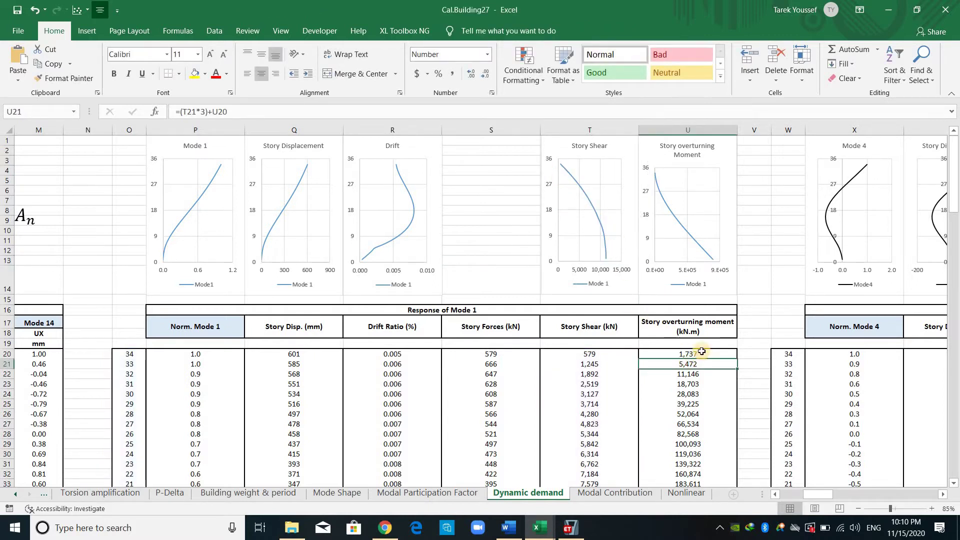
pyautogui.click(702, 354)
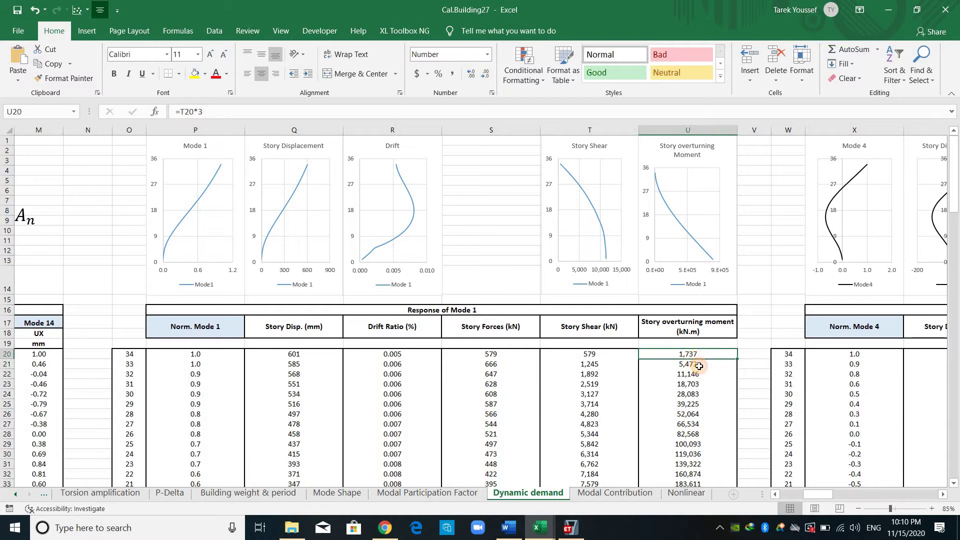
pyautogui.click(699, 365)
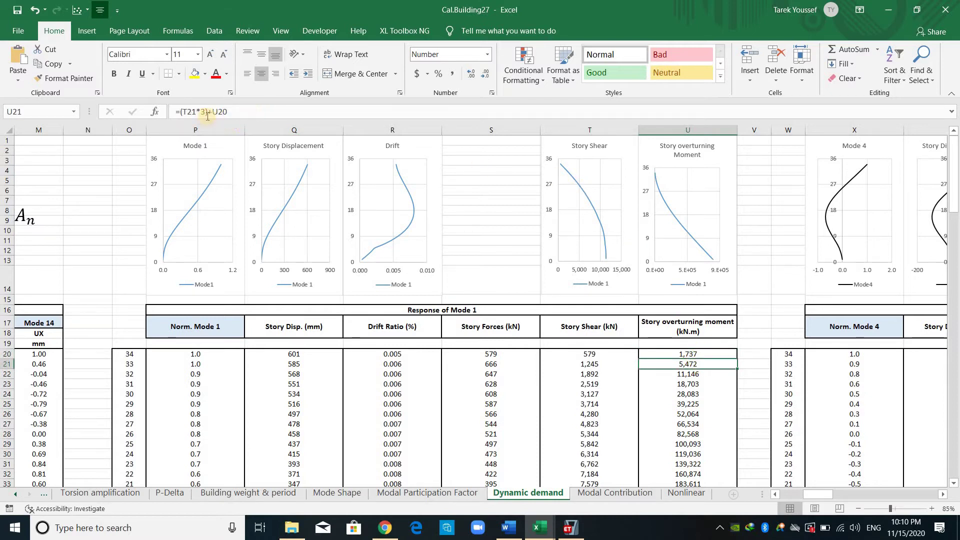
pyautogui.press('F2')
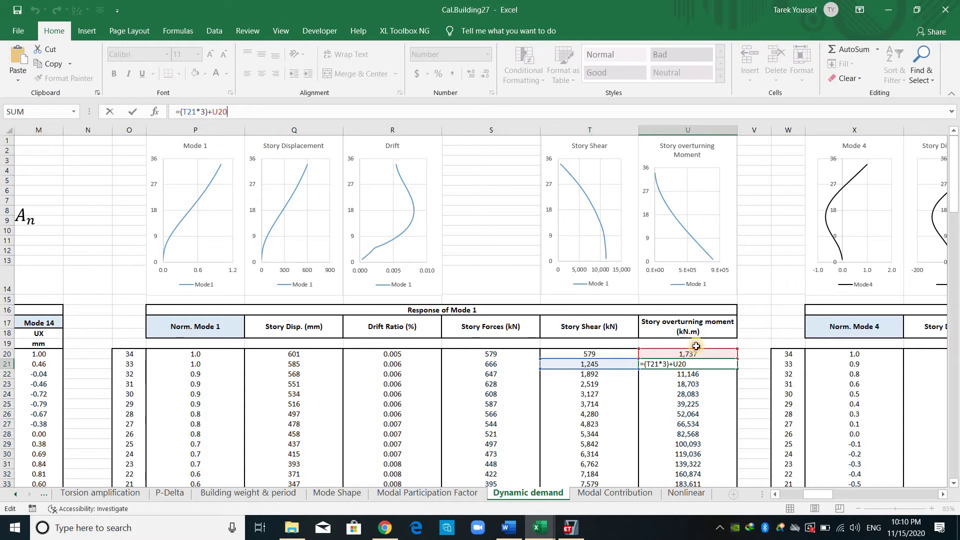
# - Inspect the Mode 4 normalized shape formula in X20 and trace the references of the story displacement formula in Y20
pyautogui.press('Up')
pyautogui.press('Up')
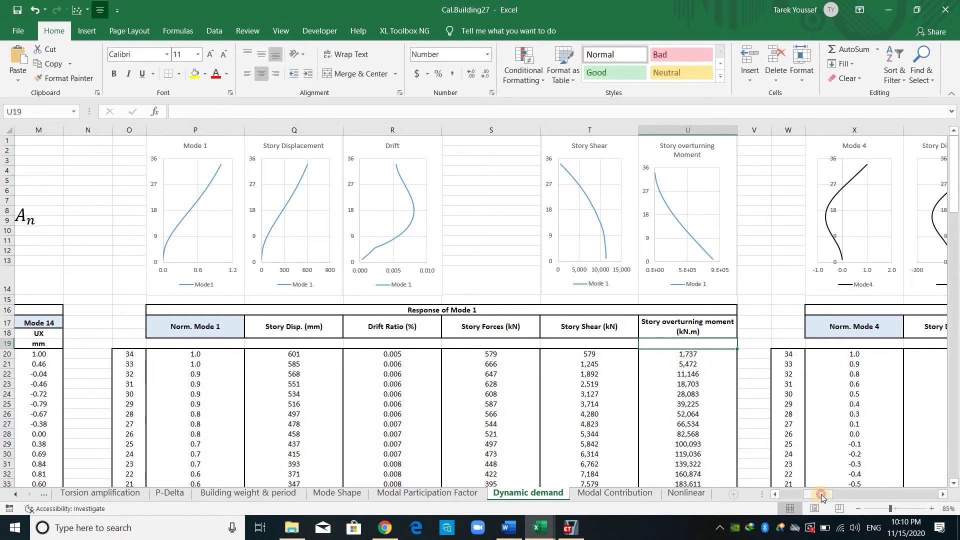
pyautogui.moveTo(821, 494); pyautogui.dragTo(841, 493)
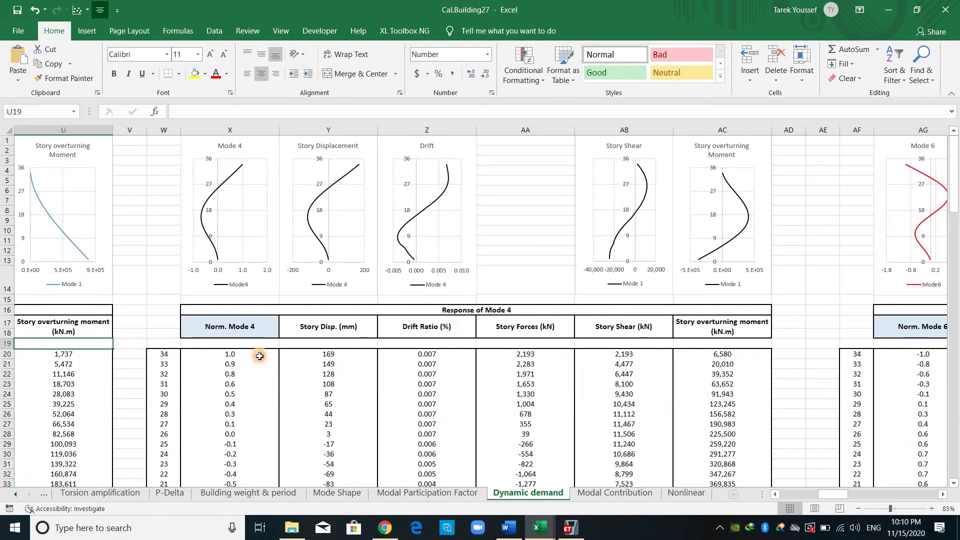
pyautogui.click(277, 352)
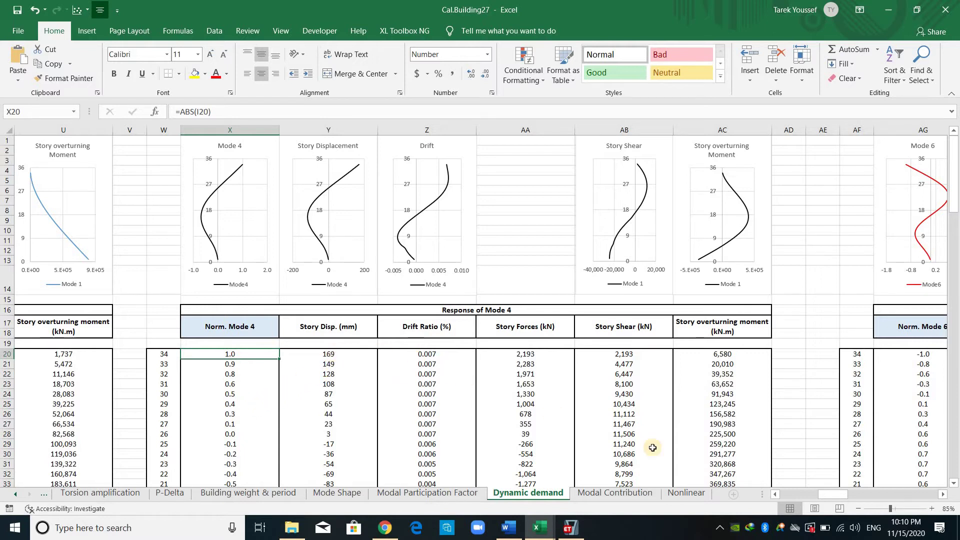
pyautogui.click(346, 354)
pyautogui.moveTo(832, 495); pyautogui.dragTo(823, 496)
pyautogui.doubleClick(800, 354)
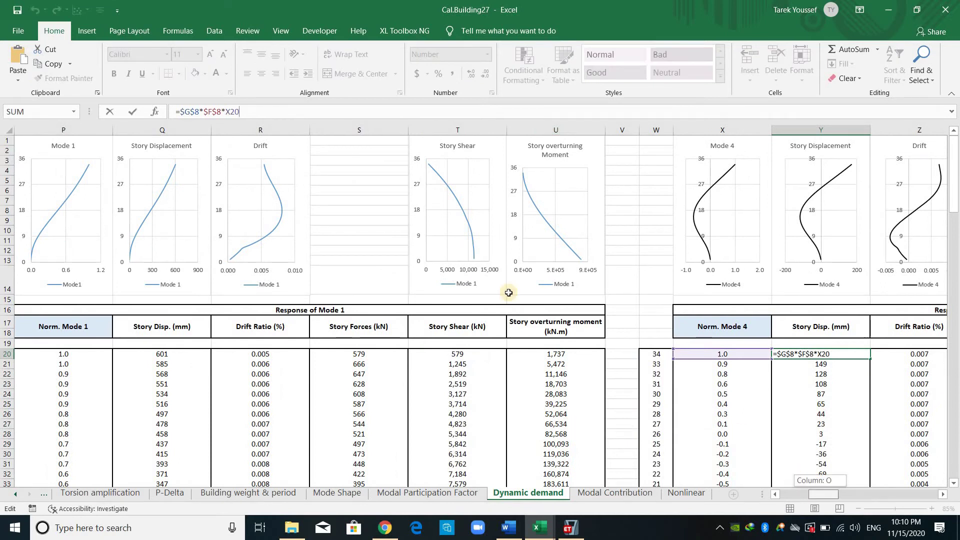
pyautogui.hscroll(-5, 508, 289)
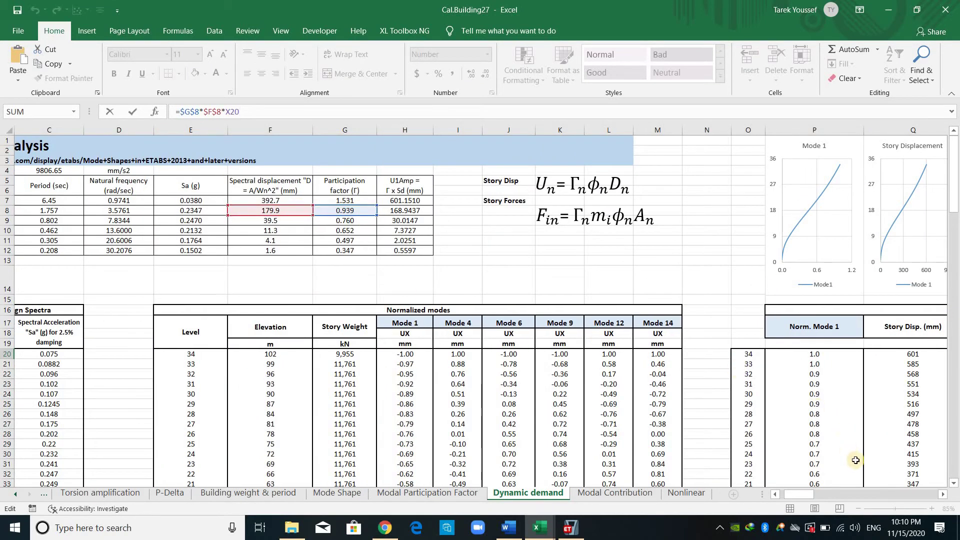
pyautogui.click(829, 493)
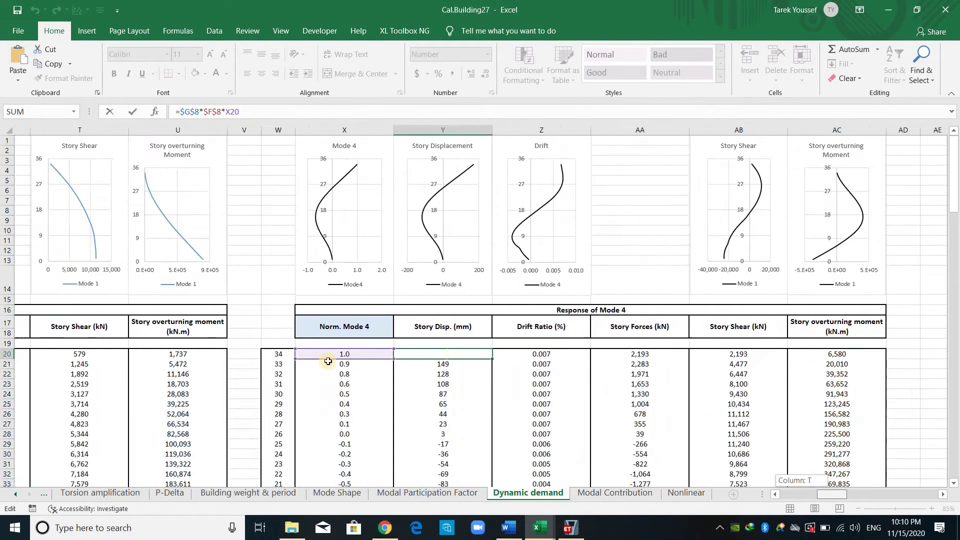
pyautogui.press('Tab')
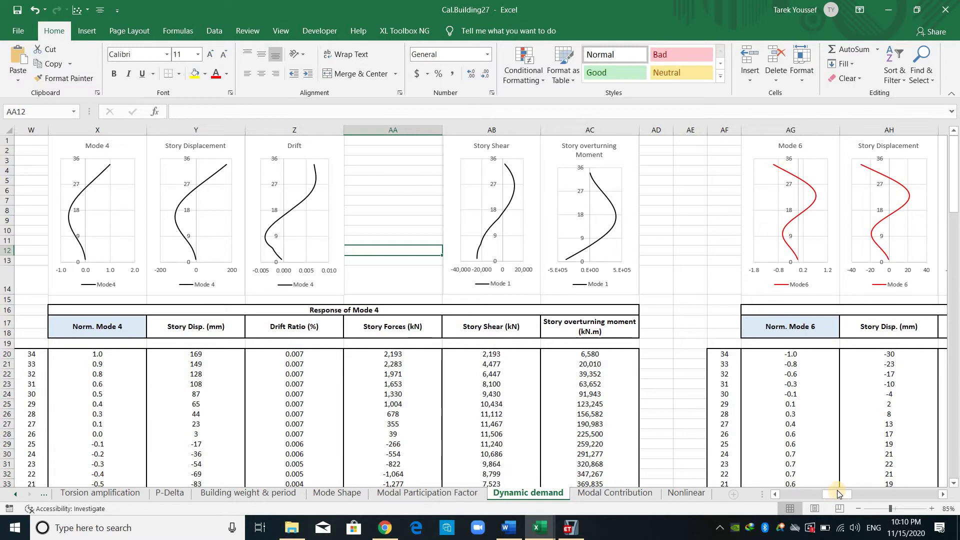
# - Examine the Combined response (SRSS) table and its charts beyond the individual mode responses
pyautogui.moveTo(843, 494); pyautogui.dragTo(917, 492)
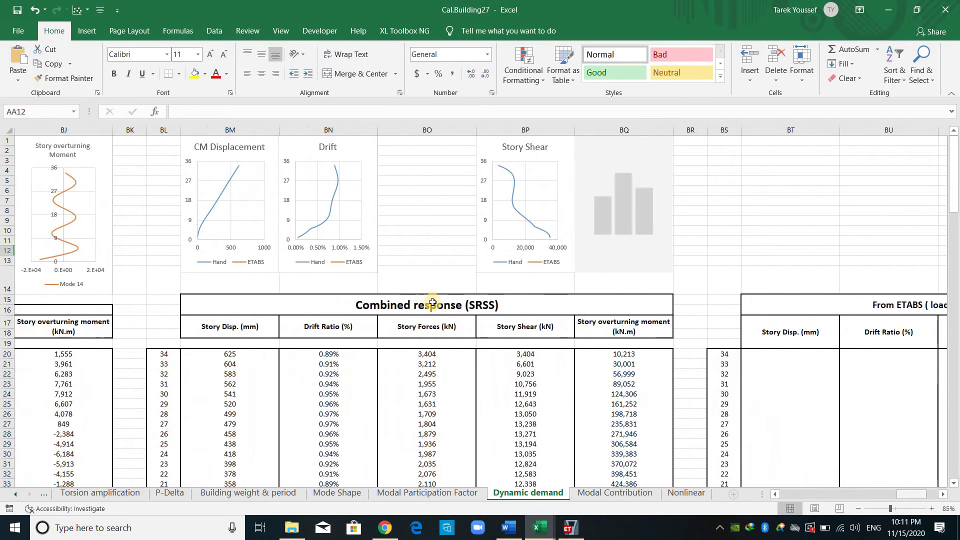
pyautogui.click(472, 292)
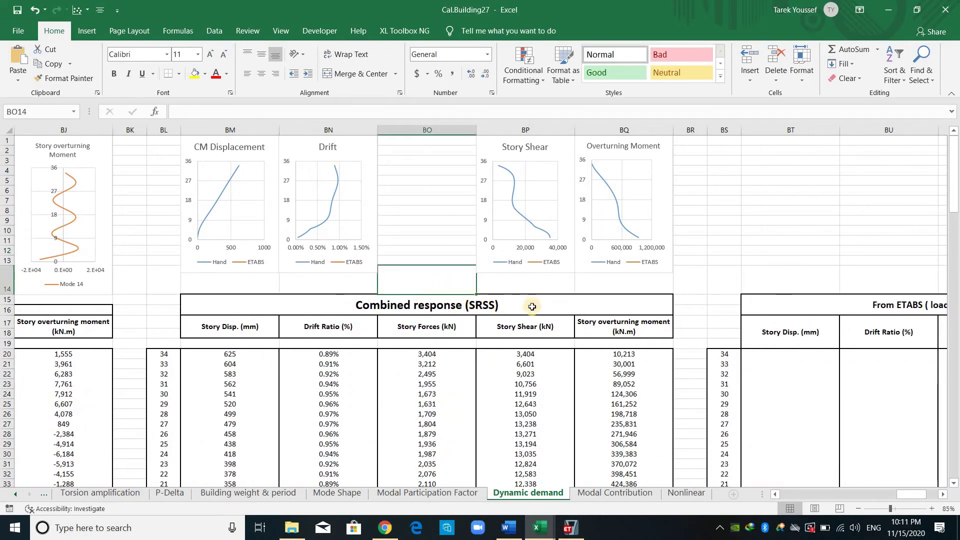
pyautogui.click(488, 305)
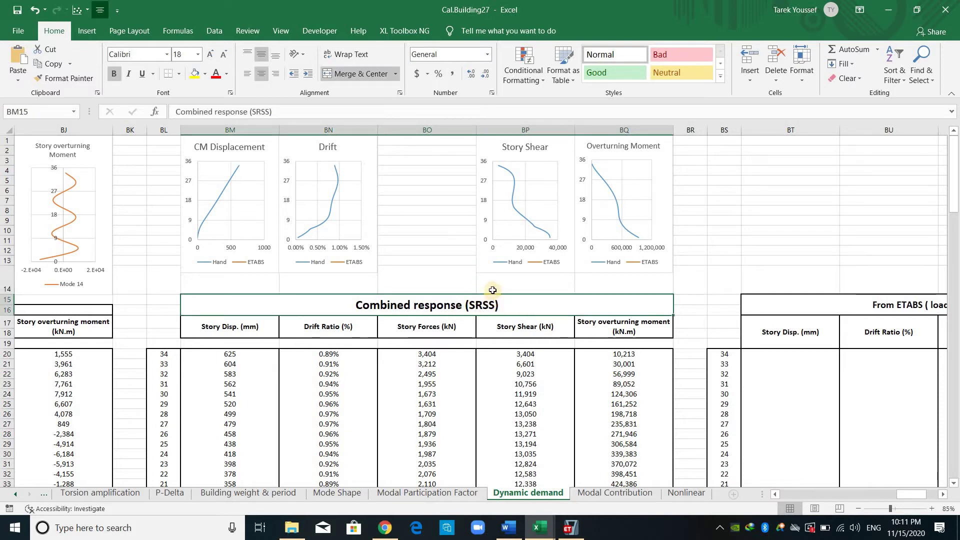
pyautogui.click(440, 282)
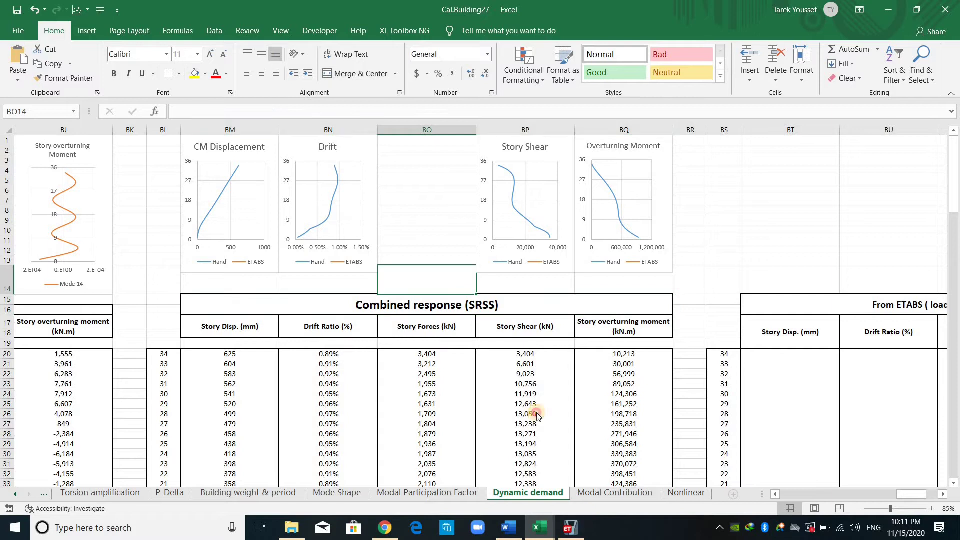
# - Switch to ETABS, close the diaphragm center of mass displacements table and open the RSA_X load case data
pyautogui.hotkey('alt', 'Tab')
pyautogui.click(754, 100)
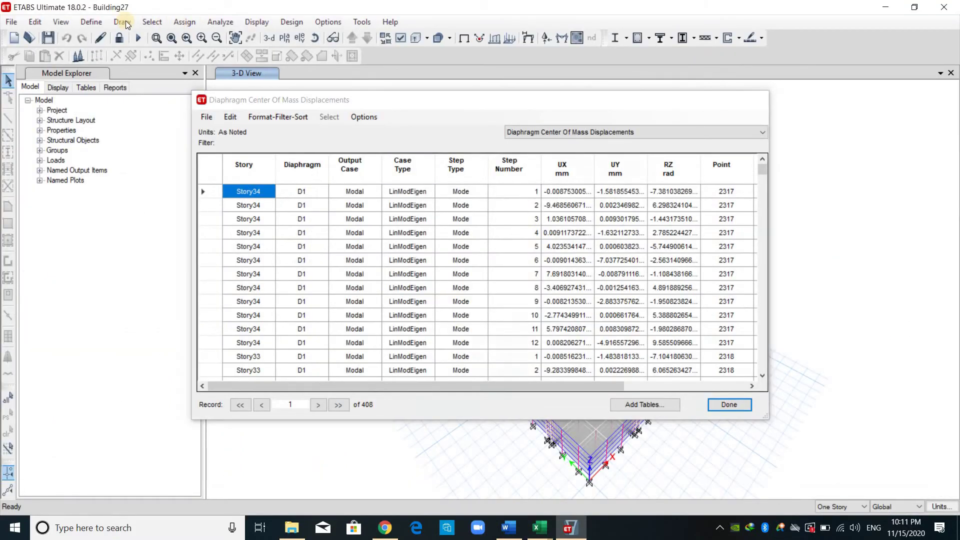
pyautogui.click(100, 21)
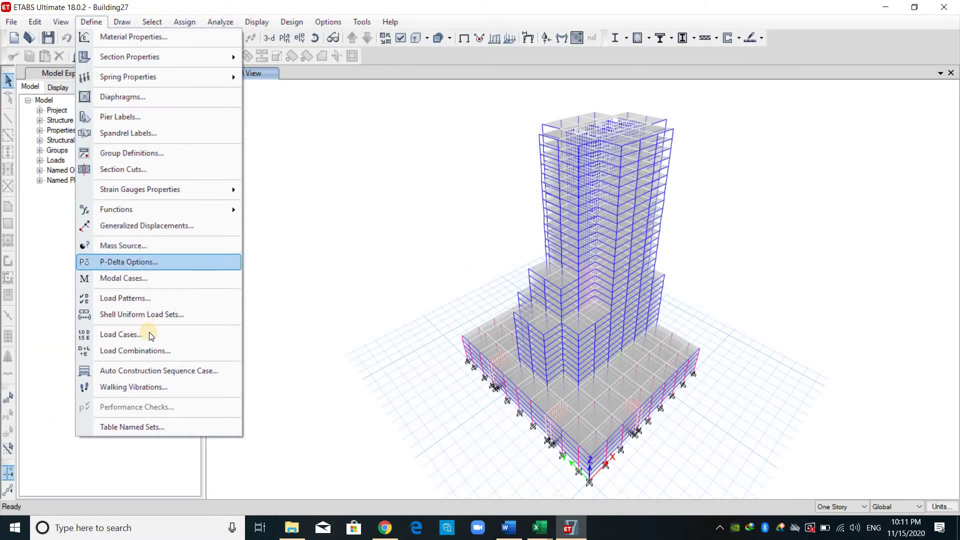
pyautogui.click(149, 333)
pyautogui.scroll(-5, 333, 266)
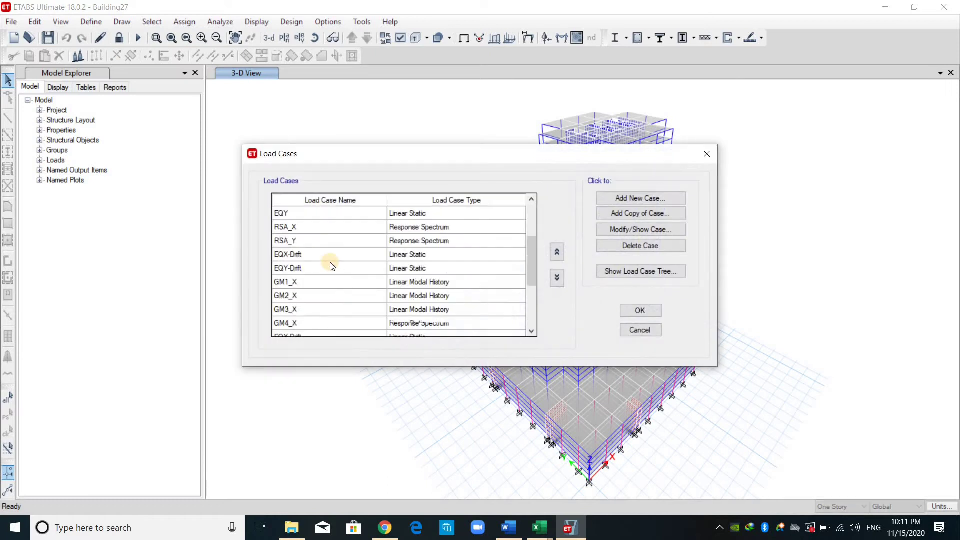
pyautogui.scroll(3, 321, 244)
pyautogui.click(321, 243)
pyautogui.click(634, 224)
pyautogui.click(634, 226)
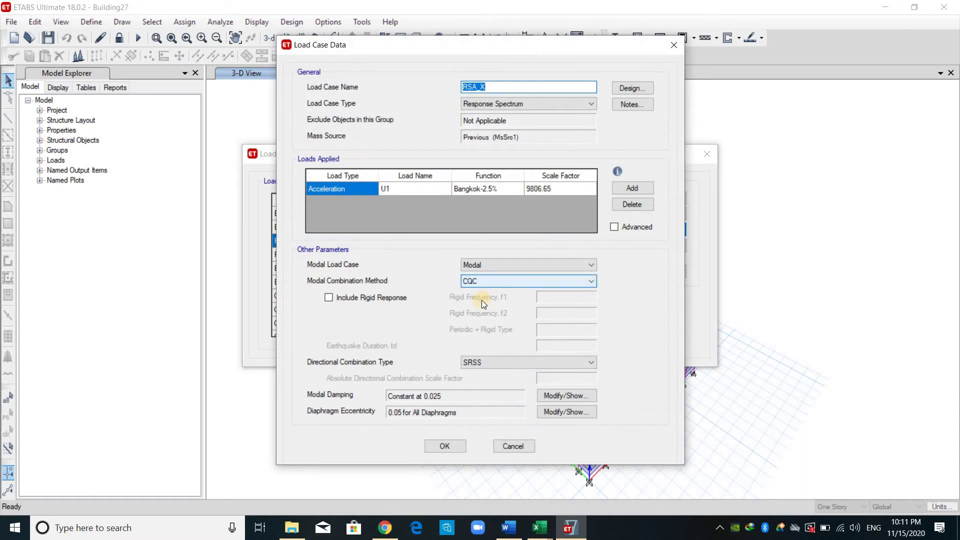
# - View the modal combination methods offered for RSA_X, cancel the load case data and return to Excel
pyautogui.click(499, 282)
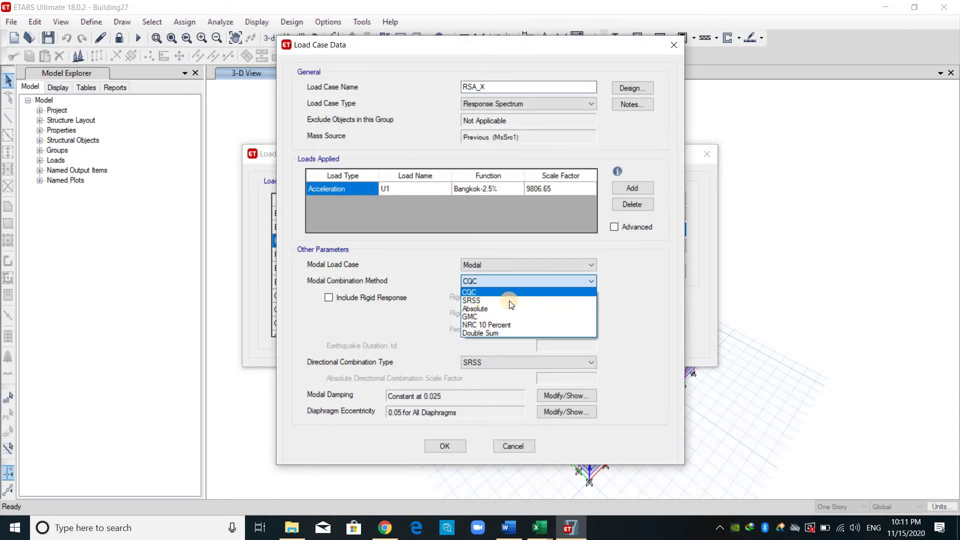
pyautogui.click(525, 446)
pyautogui.click(527, 446)
pyautogui.click(540, 528)
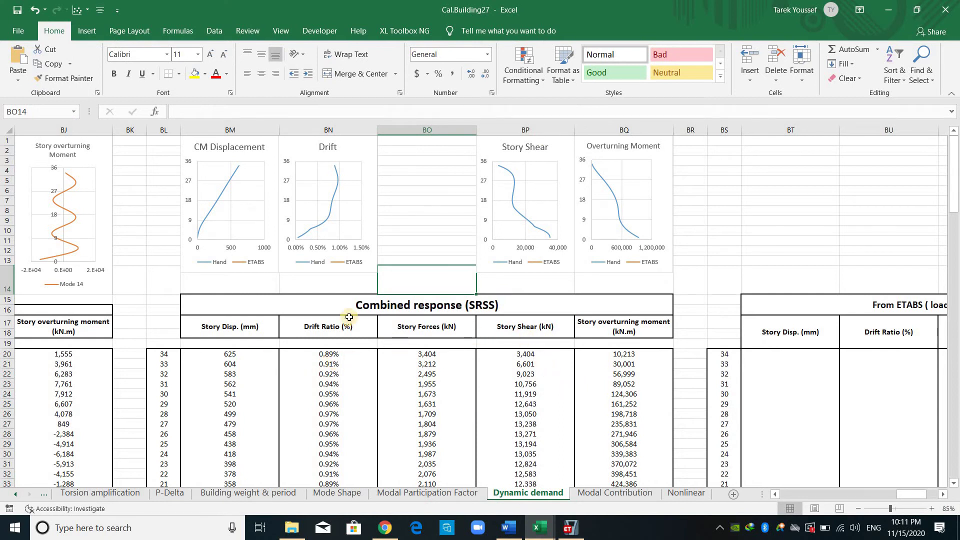
# - Inspect the SRSS formula for combined story displacement in BM20 and the modal cells it references
pyautogui.click(230, 354)
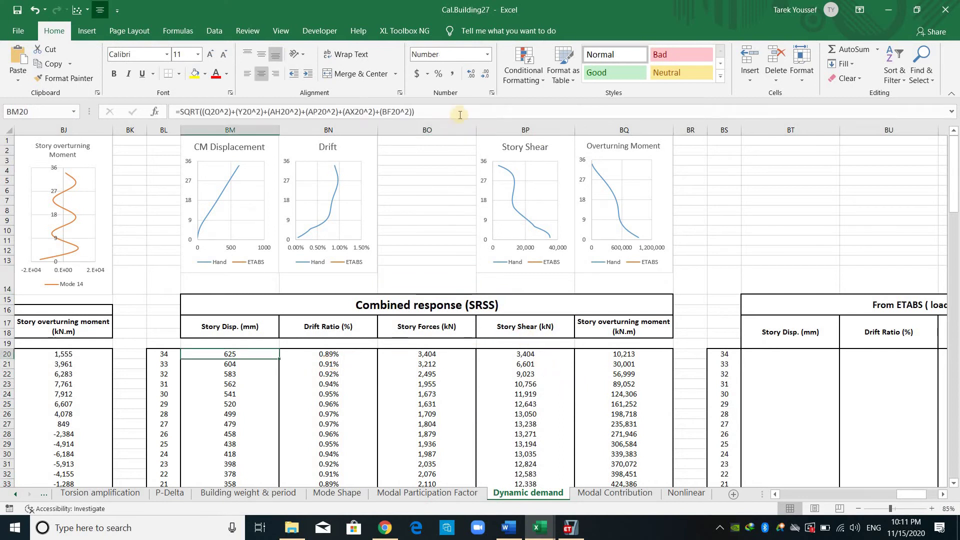
pyautogui.click(455, 113)
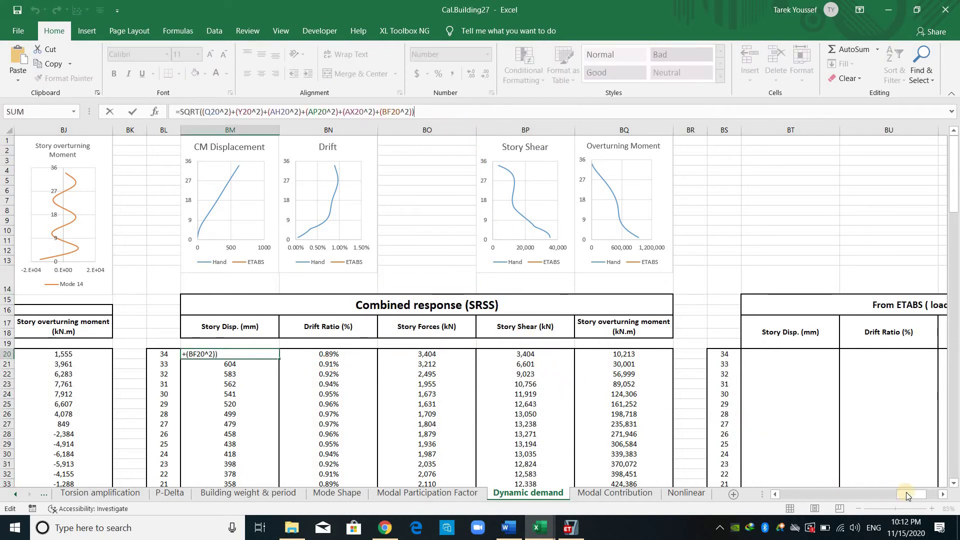
pyautogui.moveTo(909, 493); pyautogui.dragTo(915, 457)
pyautogui.click(866, 444)
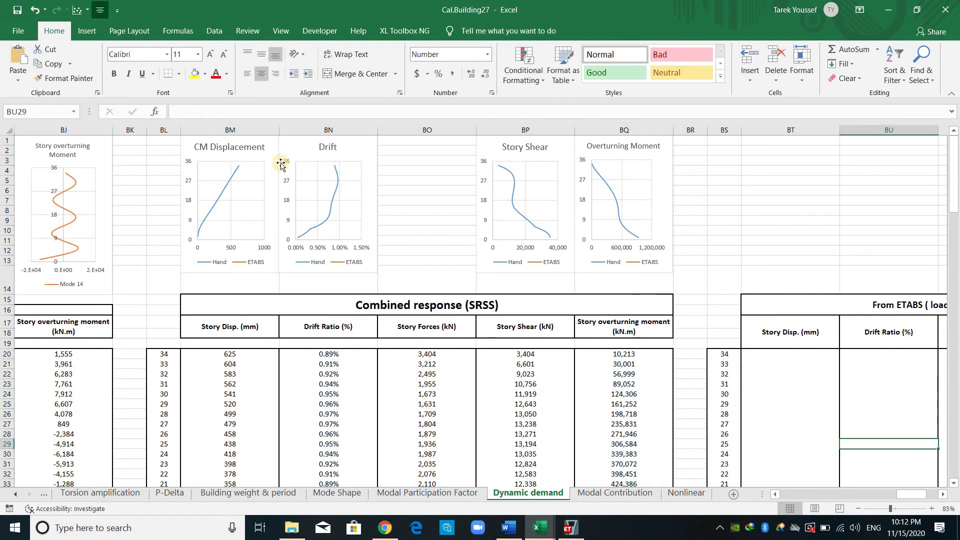
# - Inspect the SRSS formulas for drift ratio, story forces, story shear and overturning moment in BN20 through BQ20
pyautogui.click(328, 354)
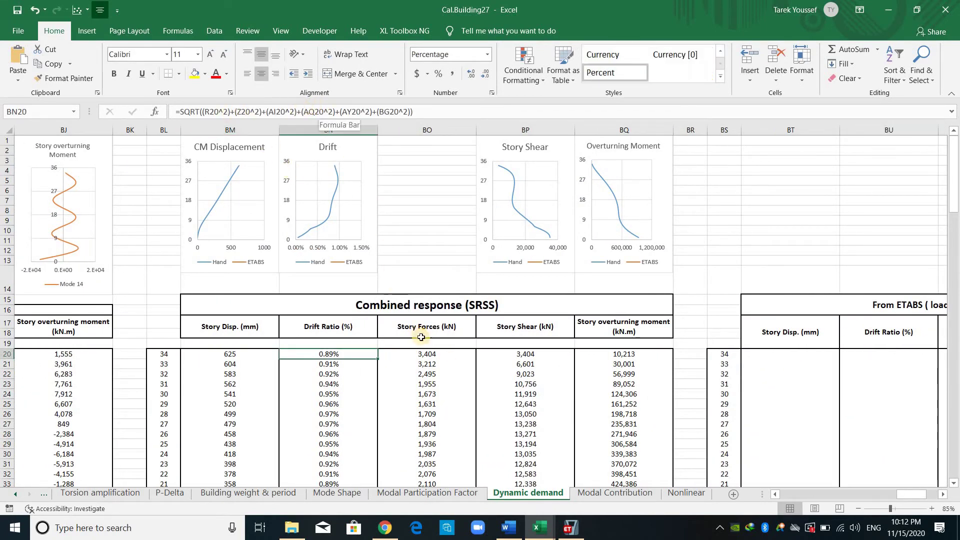
pyautogui.press('Right')
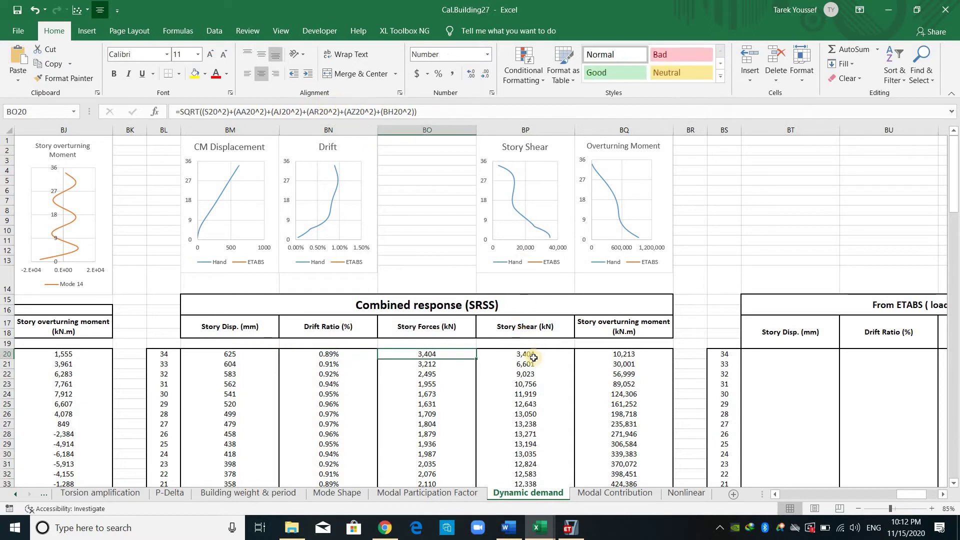
pyautogui.press('Right')
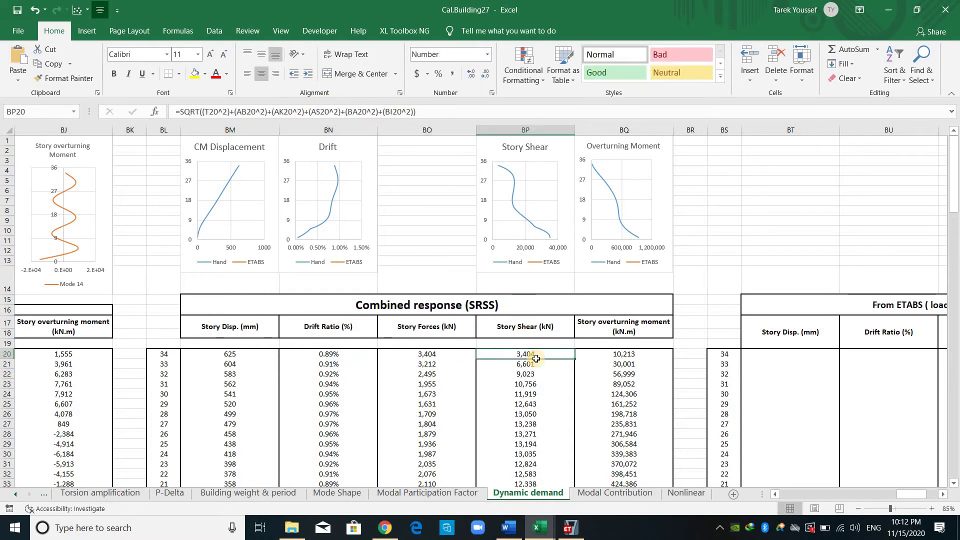
pyautogui.press('Right')
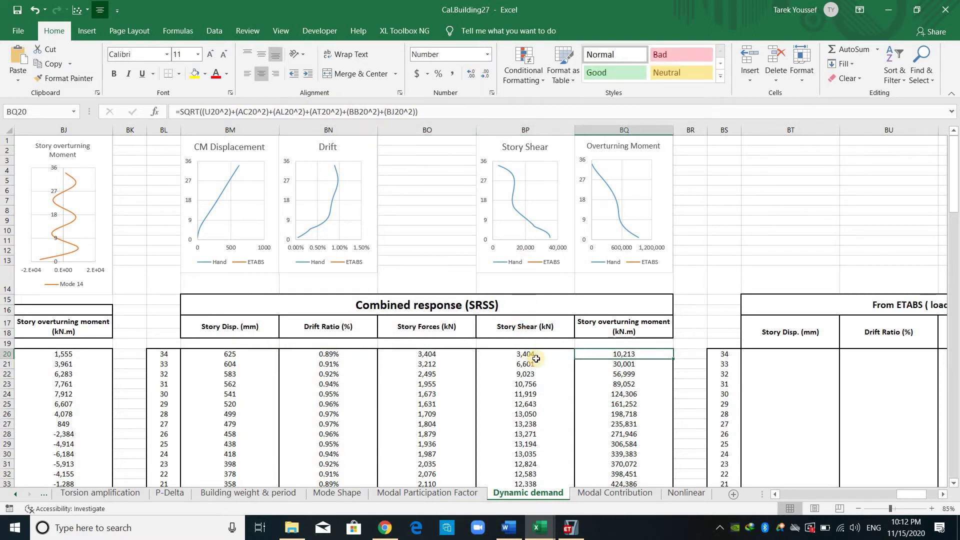
# - View the source ranges of the Hand series in the CM Displacement chart
pyautogui.click(225, 190)
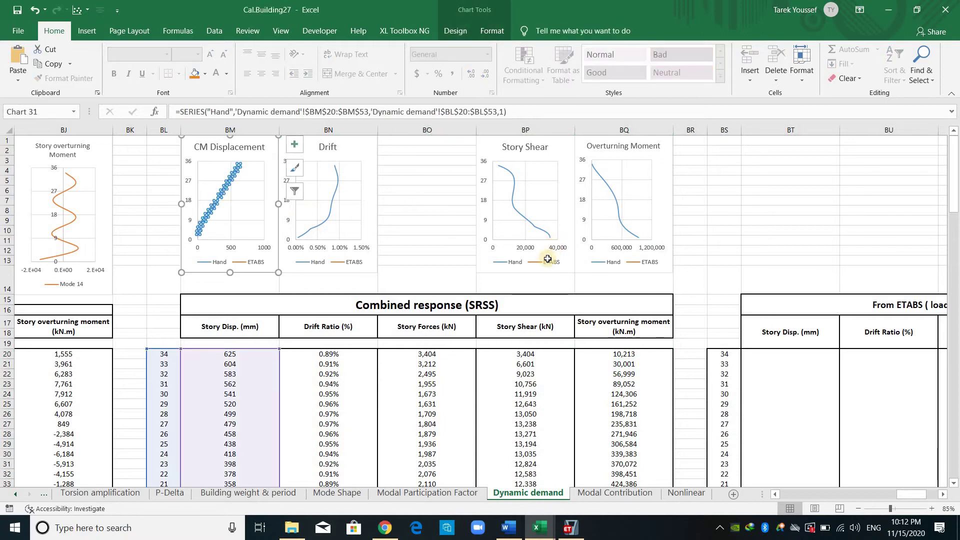
pyautogui.scroll(-5, 505, 277)
pyautogui.scroll(5, 332, 208)
pyautogui.click(440, 220)
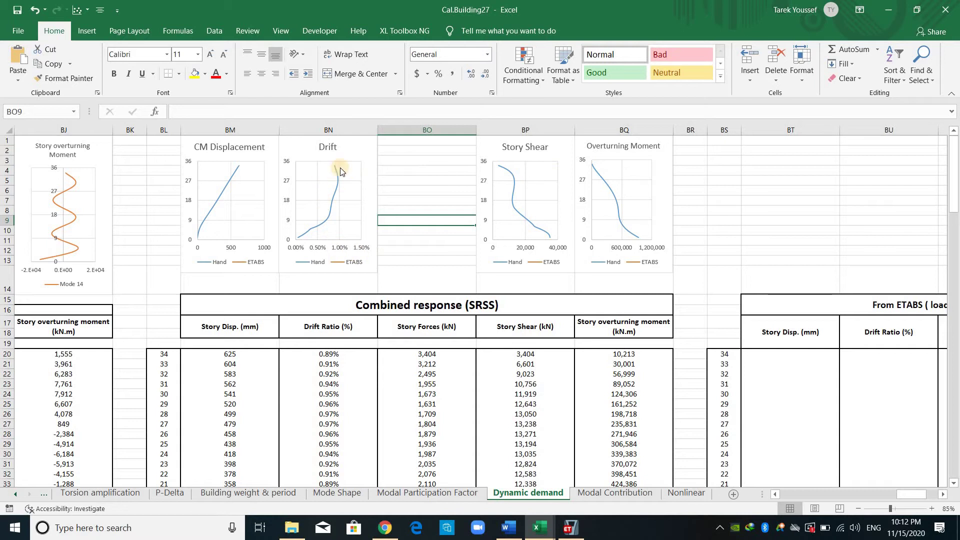
# - Switch to ETABS and plot the story response as diaphragm CM displacement for the RSA_X case
pyautogui.click(751, 223)
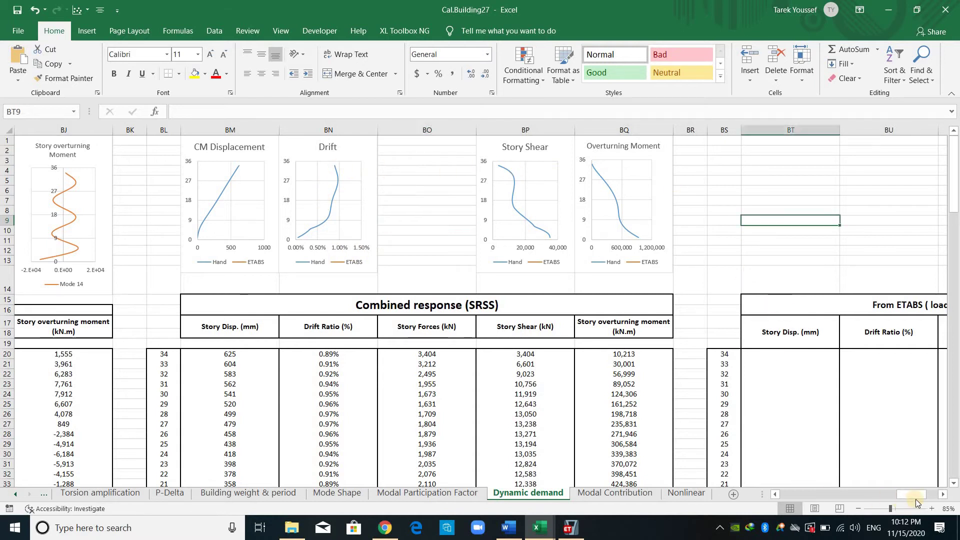
pyautogui.moveTo(914, 497); pyautogui.dragTo(916, 496)
pyautogui.click(570, 524)
pyautogui.hotkey('alt', 'Tab')
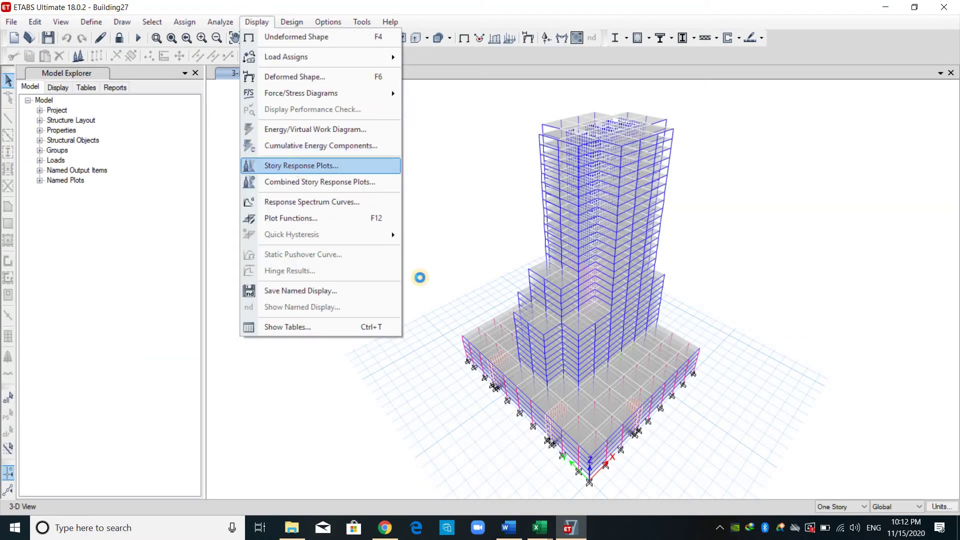
pyautogui.click(448, 135)
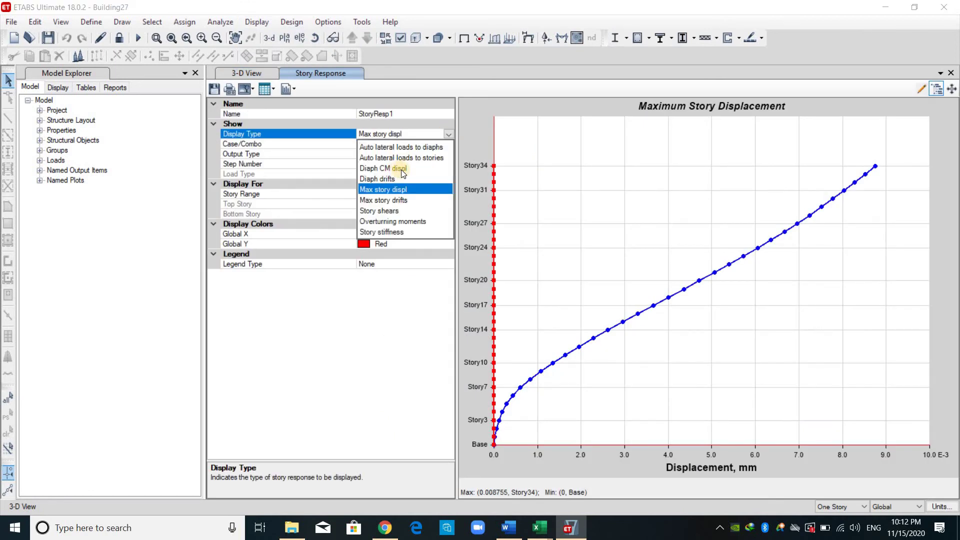
pyautogui.click(407, 169)
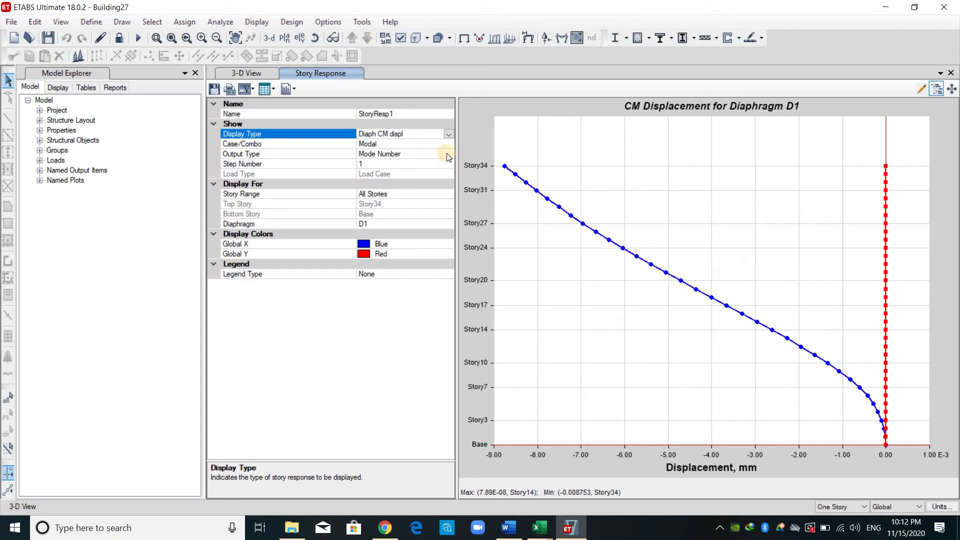
pyautogui.click(449, 145)
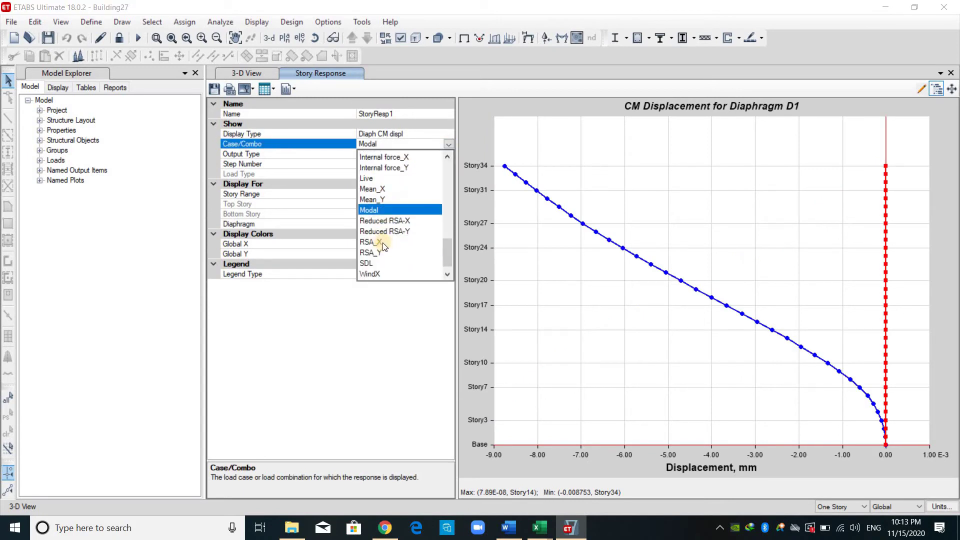
pyautogui.click(382, 243)
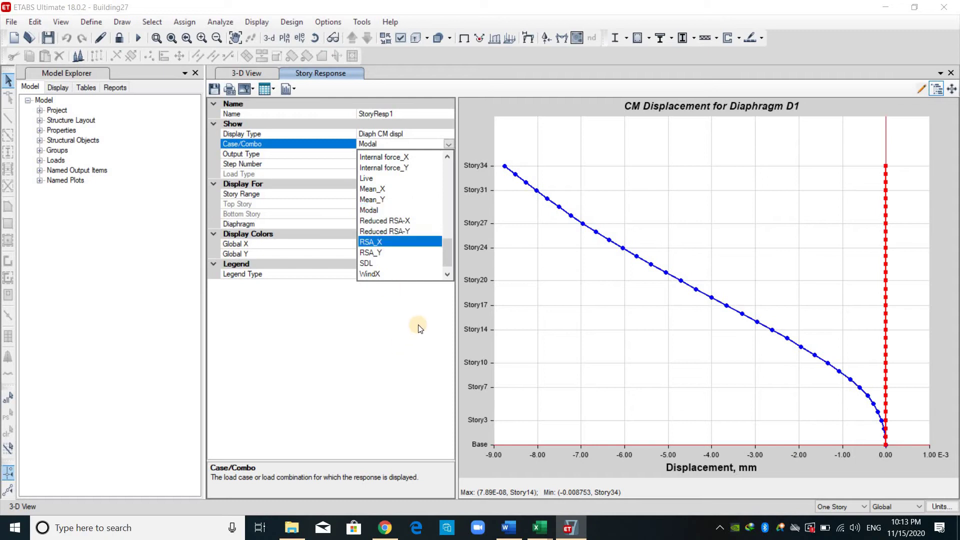
# - Copy the X-direction CM displacements of Story34 to Story1 from the formatted table into the Story Disp. column at BT20 of Cal.Building27 in Excel
pyautogui.click(264, 91)
pyautogui.click(286, 104)
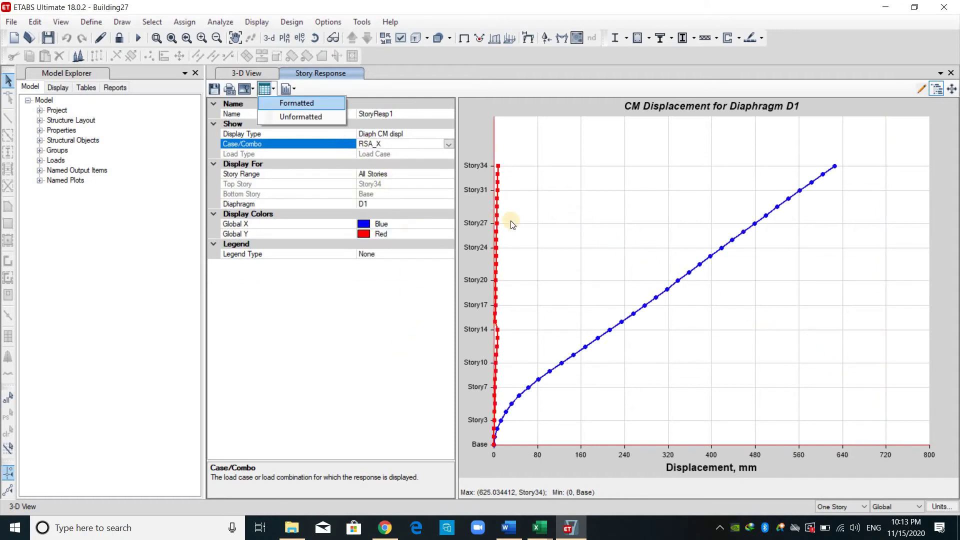
pyautogui.moveTo(525, 188); pyautogui.dragTo(538, 340)
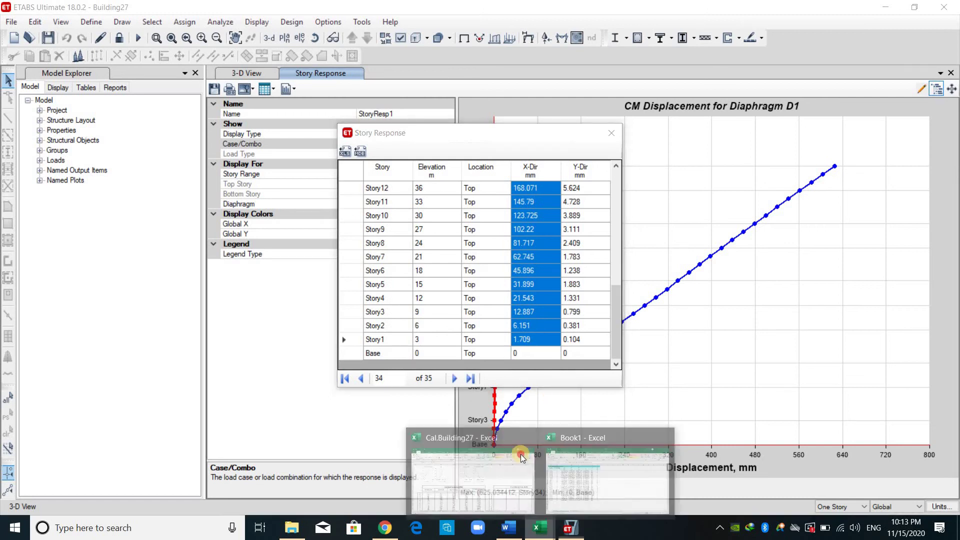
pyautogui.click(515, 458)
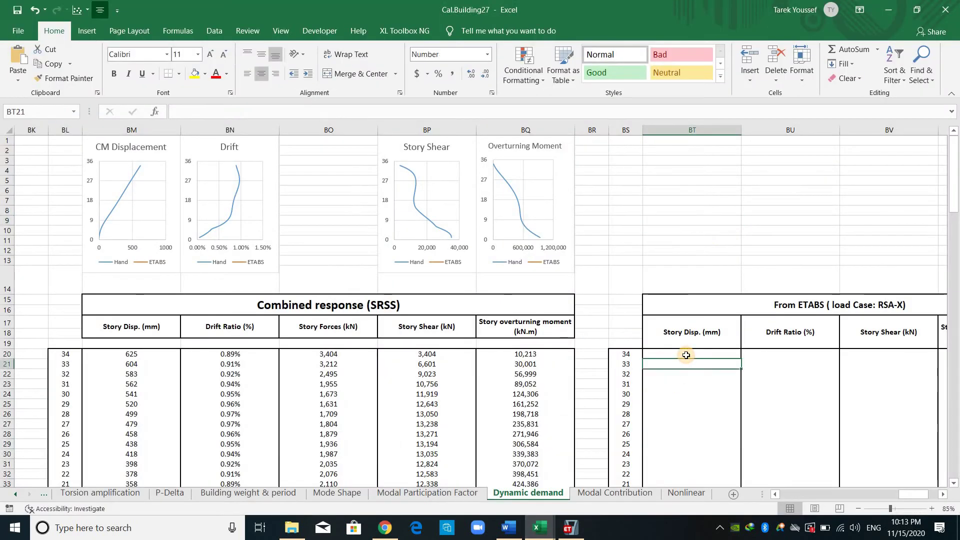
pyautogui.click(686, 355)
pyautogui.hotkey('ctrl', 'v')
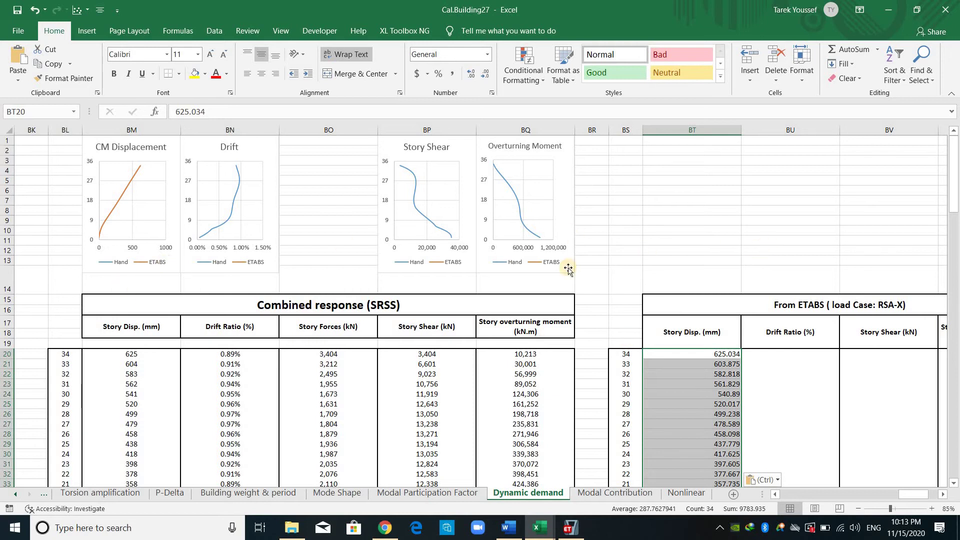
pyautogui.click(729, 260)
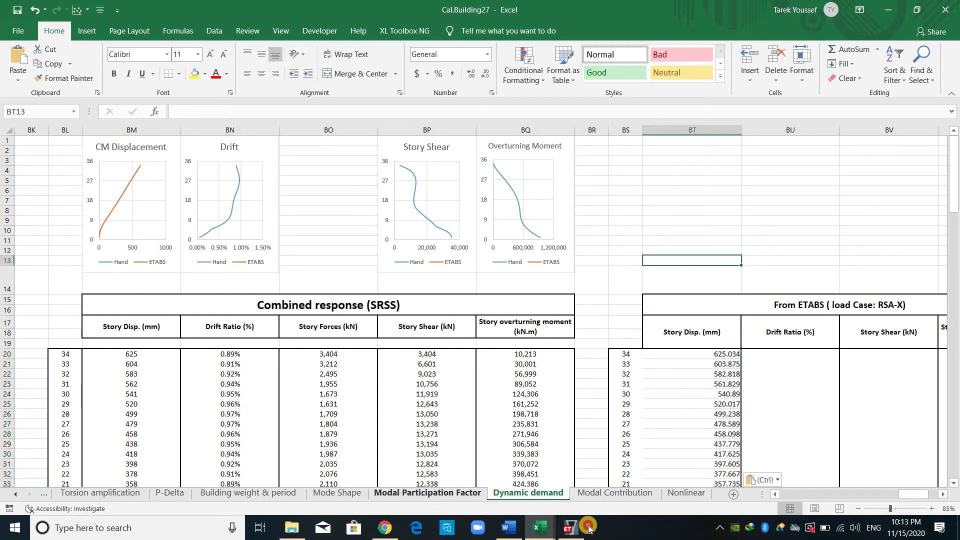
# - Switch back to ETABS, close the displacement table and change the RSA_X story response plot to diaphragm drifts
pyautogui.hotkey('alt', 'Tab')
pyautogui.press('Escape')
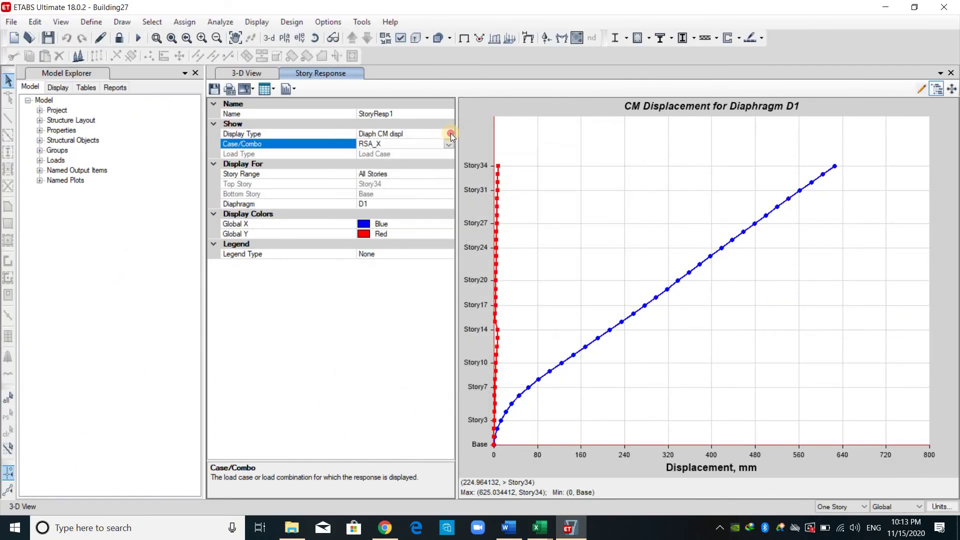
pyautogui.click(444, 134)
pyautogui.click(448, 134)
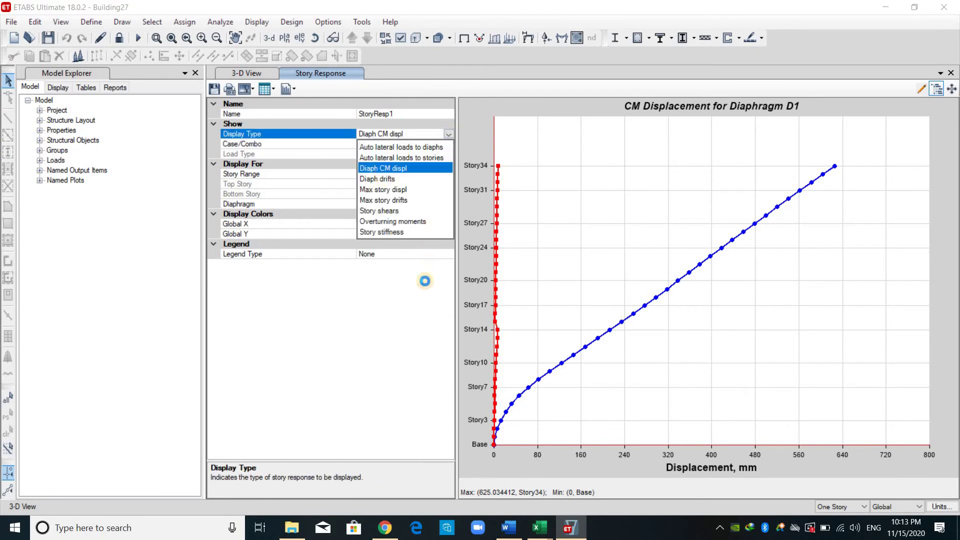
pyautogui.click(364, 293)
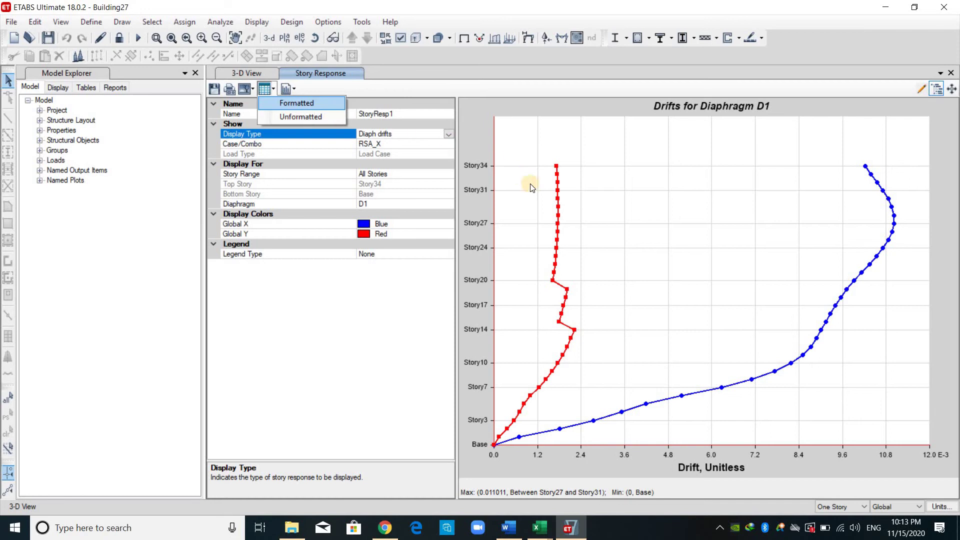
# - Copy the X-direction drifts down to Story1 from the formatted table into the Drift Ratio column at BU20 in Excel
pyautogui.click(278, 101)
pyautogui.moveTo(535, 188); pyautogui.dragTo(542, 339)
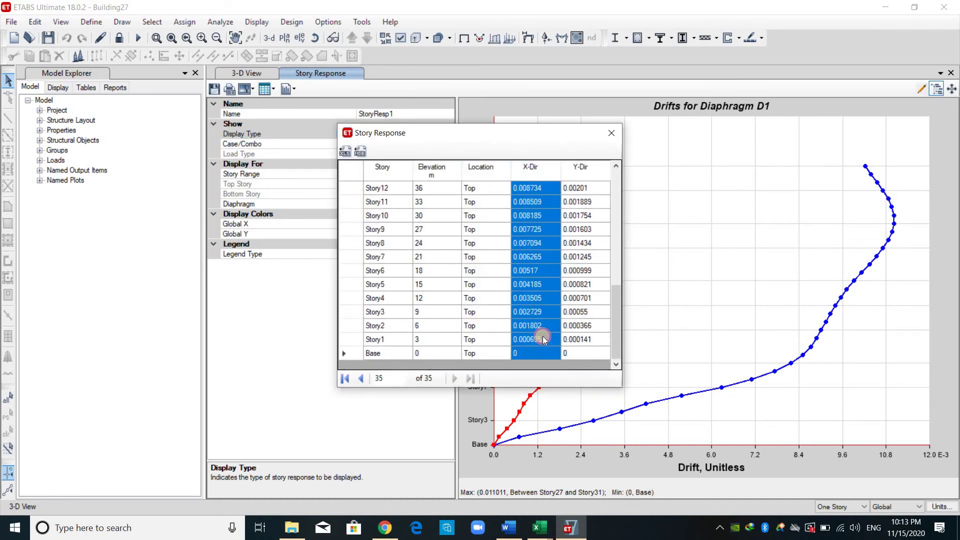
pyautogui.click(539, 528)
pyautogui.click(526, 481)
pyautogui.click(796, 356)
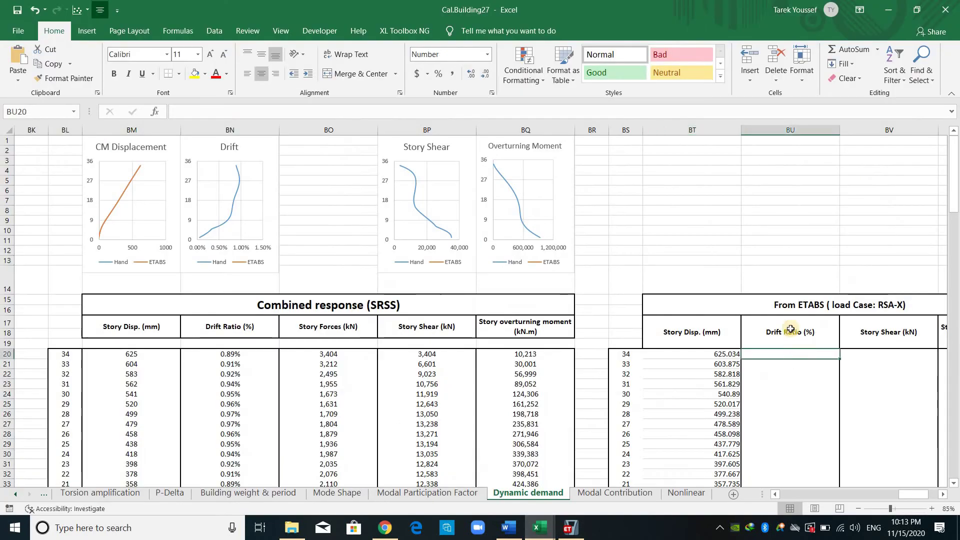
pyautogui.hotkey('ctrl', 'v')
pyautogui.click(750, 221)
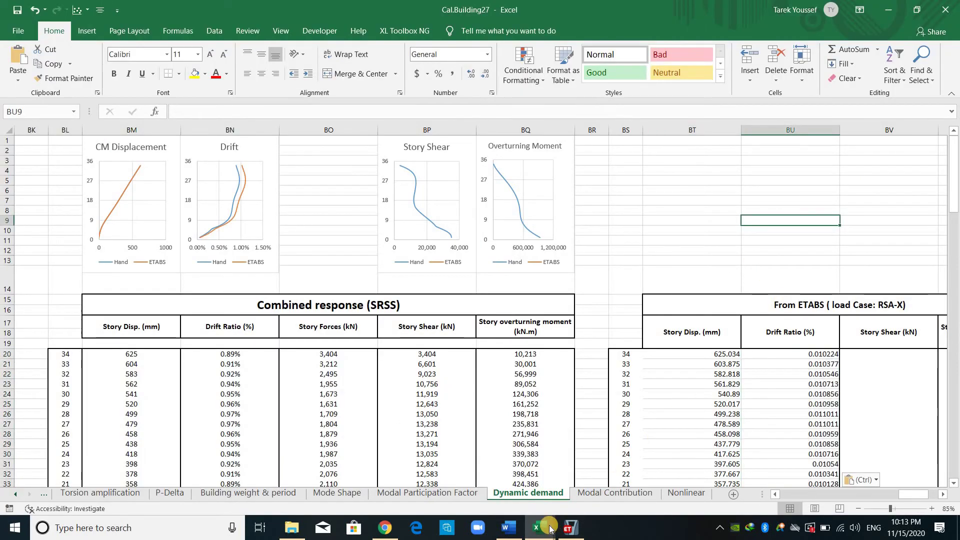
# - Switch back to ETABS, plot the story shears for RSA_X and export their formatted table to Excel
pyautogui.hotkey('alt', 'Tab')
pyautogui.press('Escape')
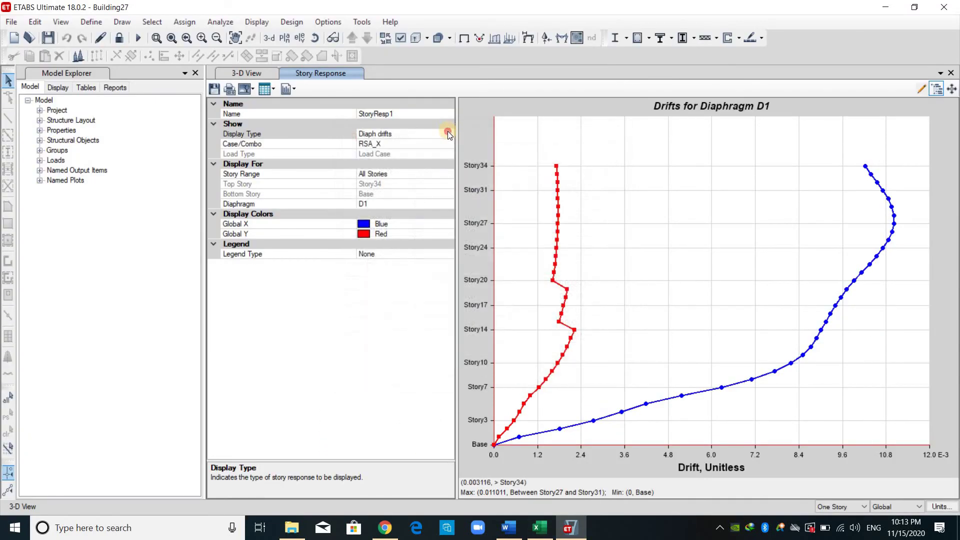
pyautogui.click(449, 134)
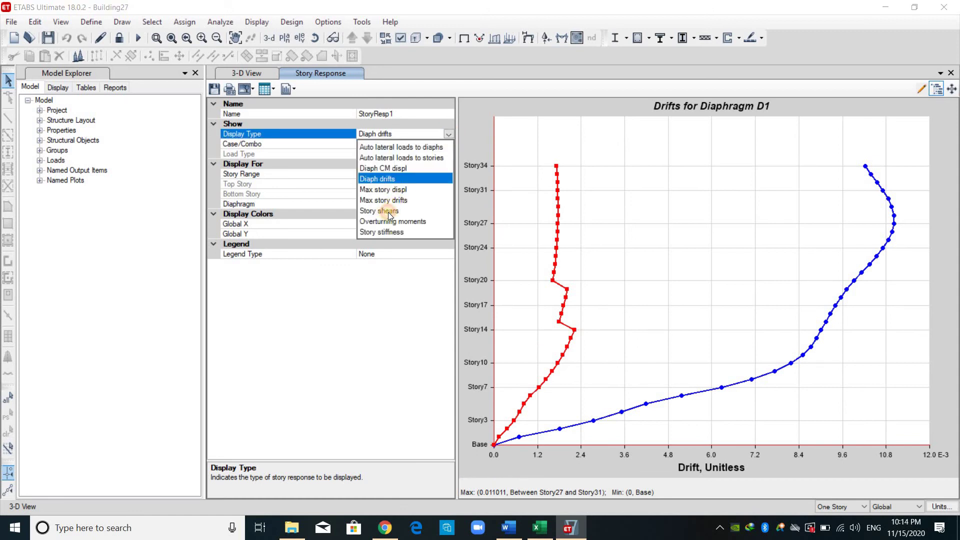
pyautogui.click(383, 210)
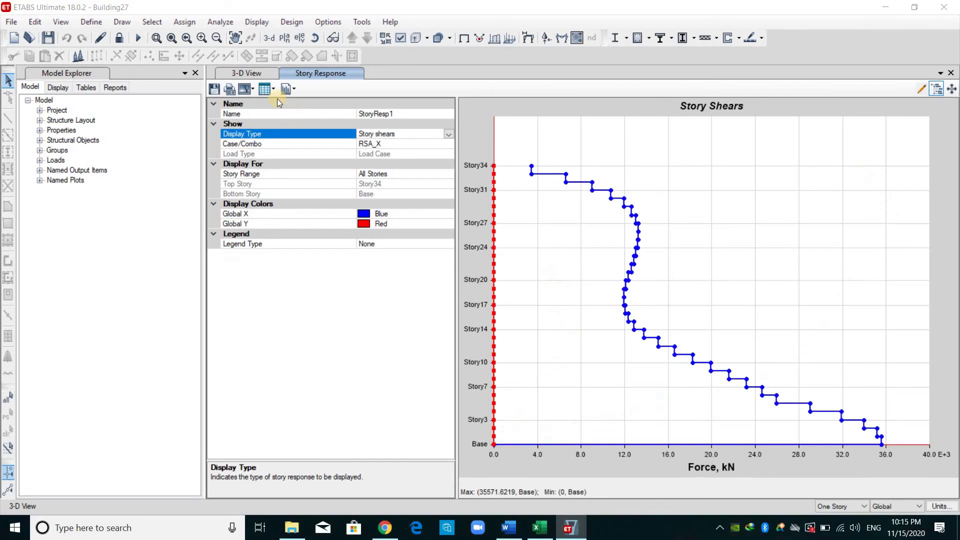
pyautogui.click(269, 90)
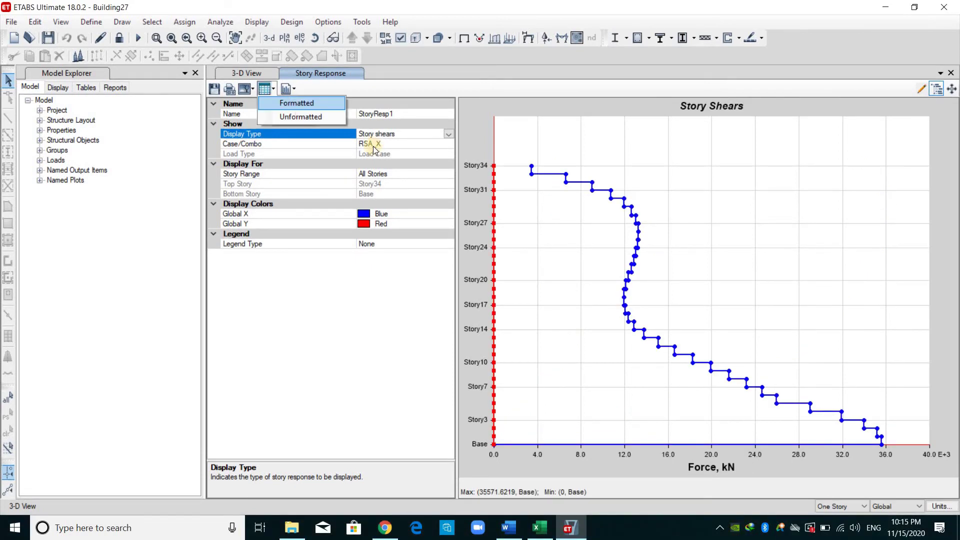
pyautogui.click(345, 151)
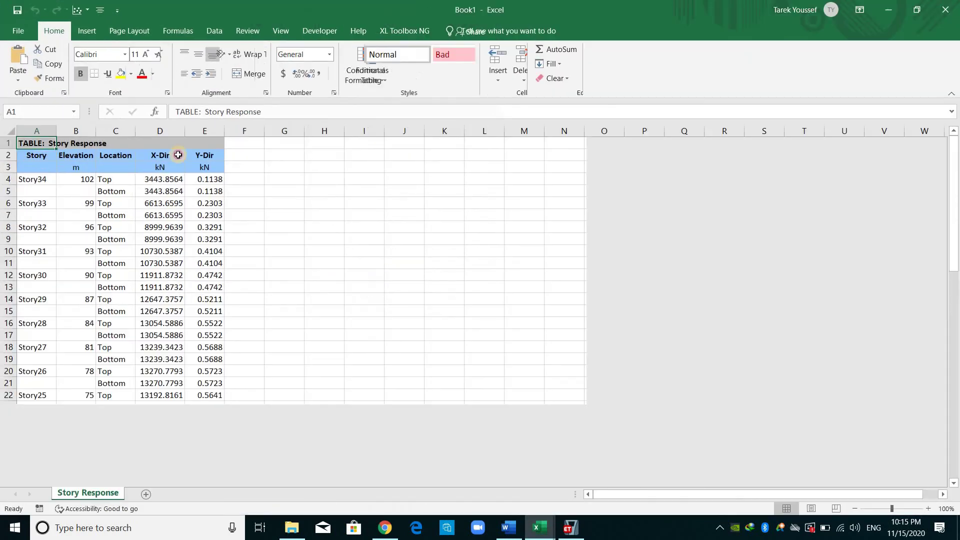
# - Add filters to the header row of the exported Story Response table and filter Location to show only Top
pyautogui.moveTo(36, 156); pyautogui.dragTo(210, 155)
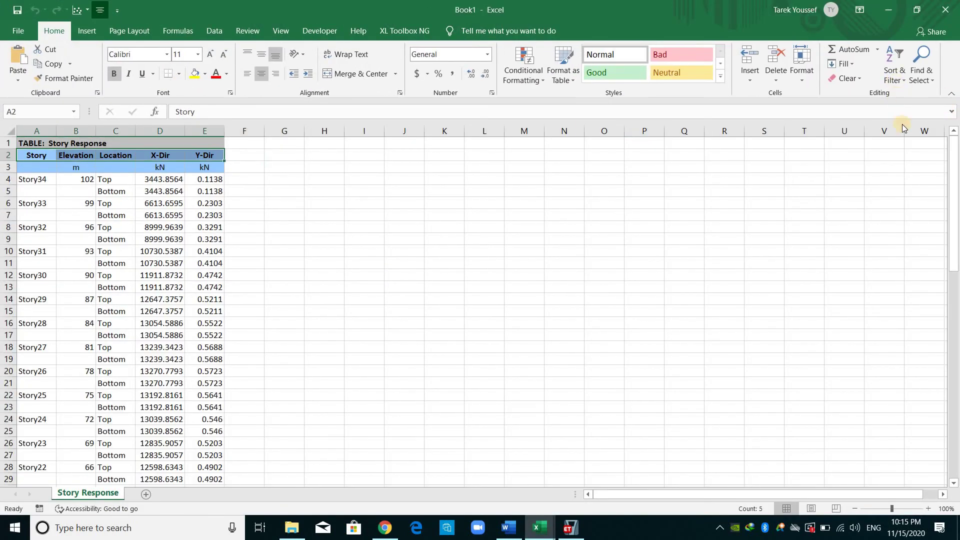
pyautogui.click(896, 70)
pyautogui.click(897, 142)
pyautogui.click(115, 191)
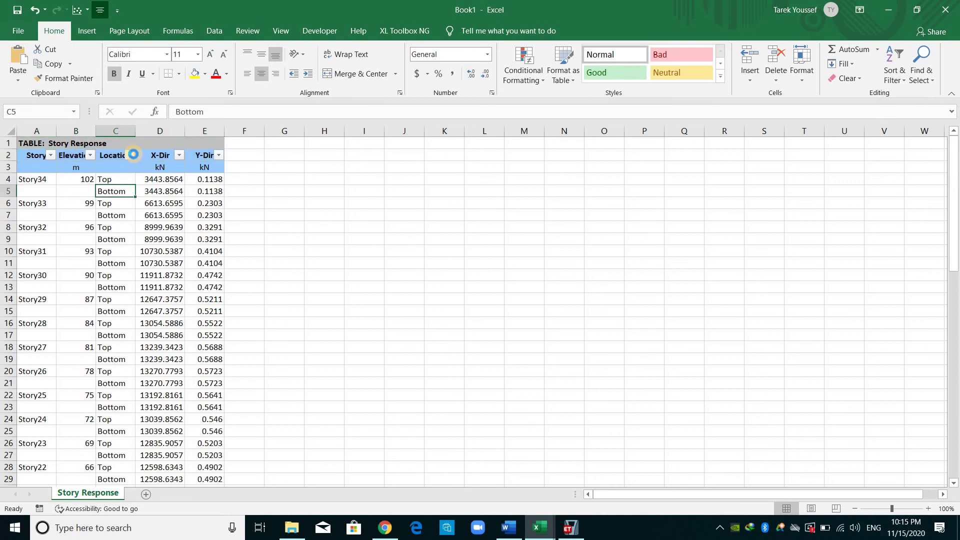
pyautogui.click(132, 155)
pyautogui.click(46, 294)
pyautogui.click(40, 317)
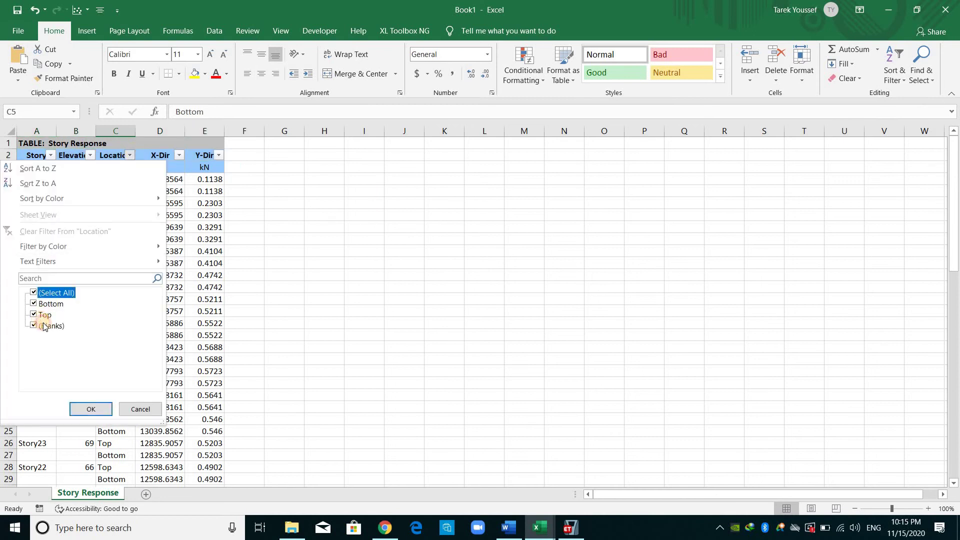
pyautogui.click(94, 408)
# - Copy the filtered X-Dir shears of Story34 to Story1 into the Story Shear column at BV20 of the Cal.Building27 workbook
pyautogui.press('Right')
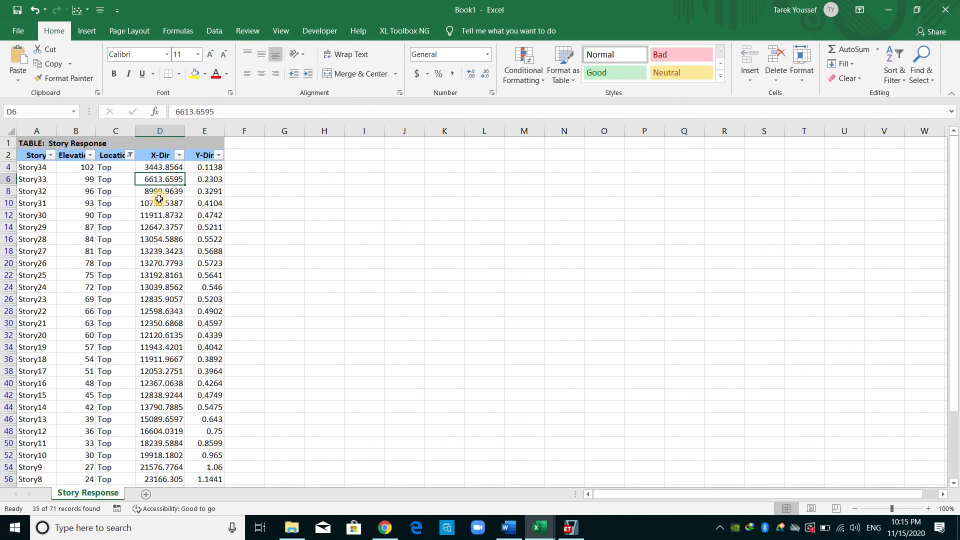
pyautogui.press('Up')
pyautogui.hotkey('ctrl', 'shift', 'Down')
pyautogui.hotkey('shift', 'Up')
pyautogui.hotkey('ctrl', 'c')
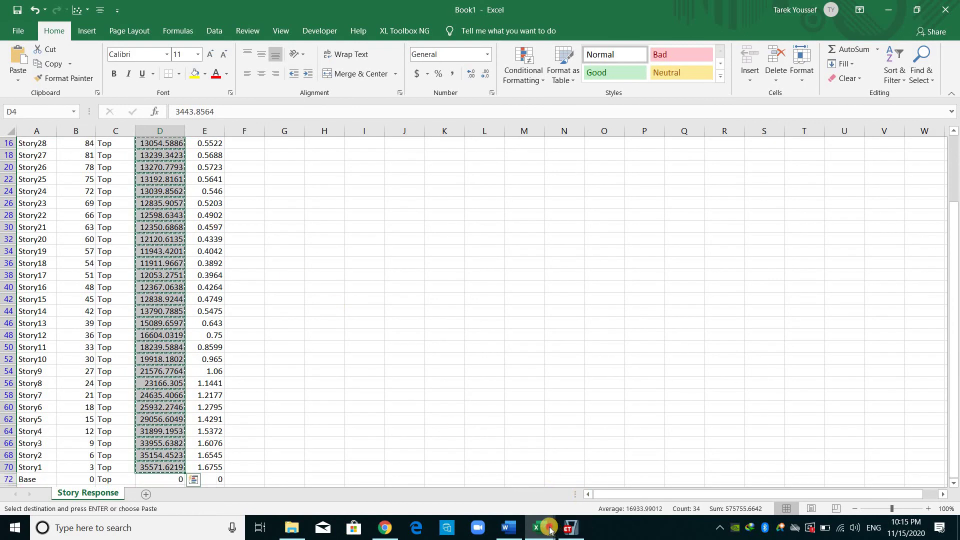
pyautogui.moveTo(540, 528)
pyautogui.click(472, 475)
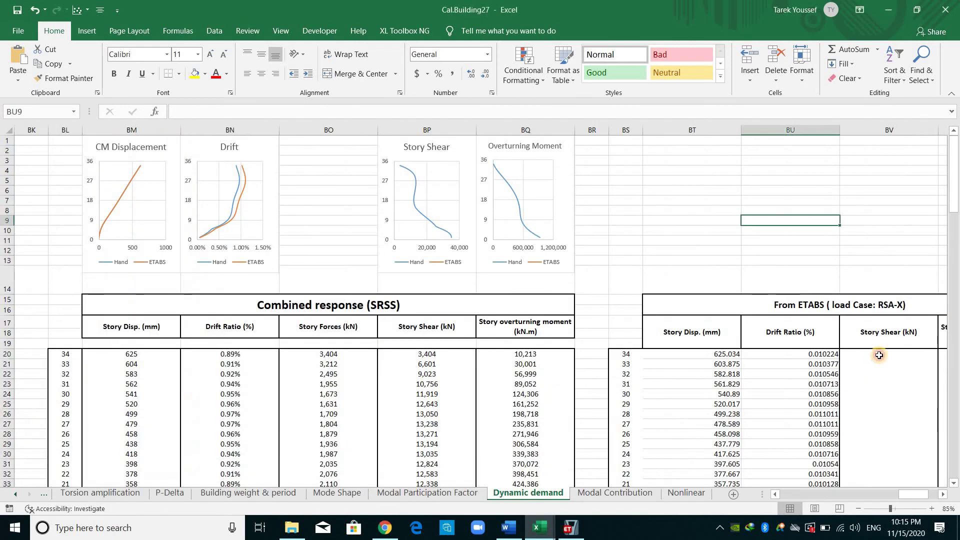
pyautogui.click(876, 354)
pyautogui.hotkey('ctrl', 'v')
pyautogui.click(790, 241)
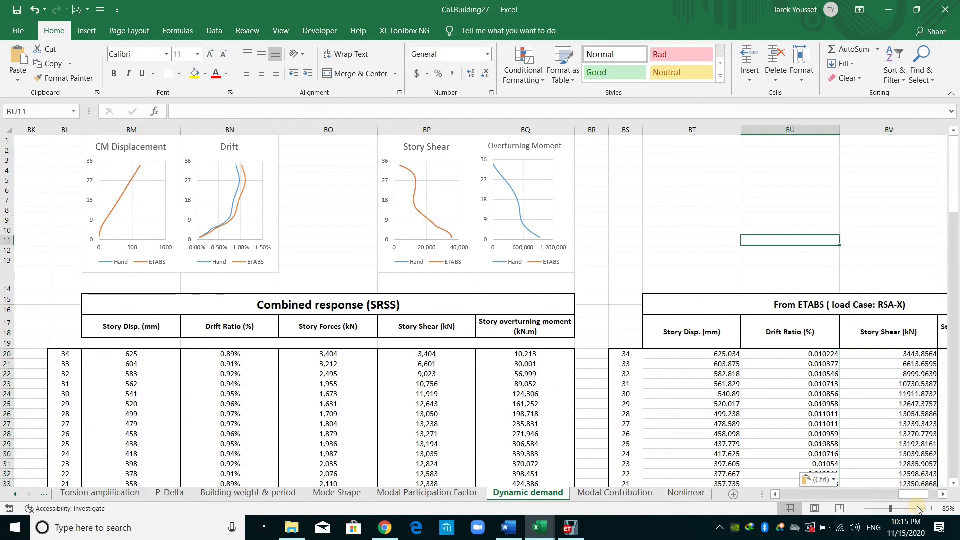
# - Switch to ETABS, close the story shear table and change the RSA_X story response plot to overturning moments
pyautogui.moveTo(916, 494); pyautogui.dragTo(921, 494)
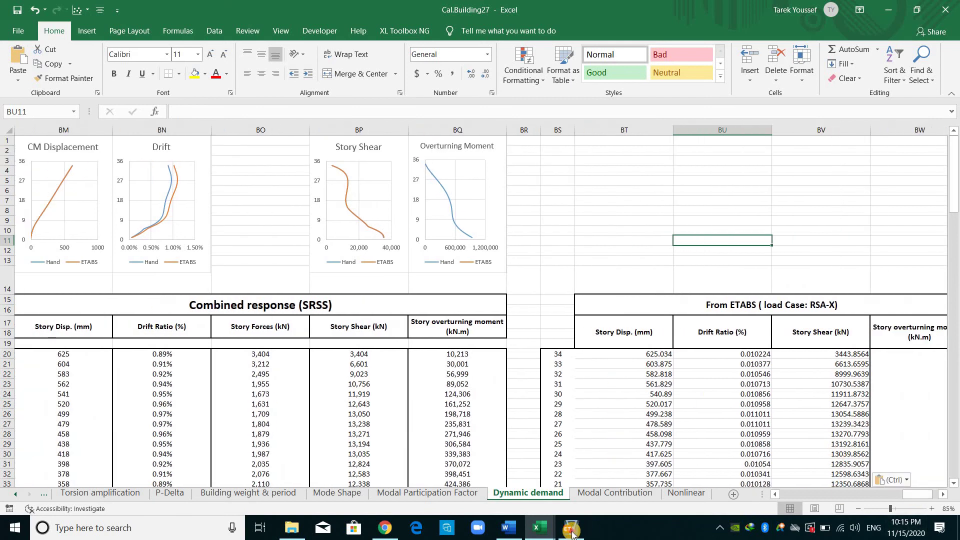
pyautogui.click(570, 528)
pyautogui.click(611, 133)
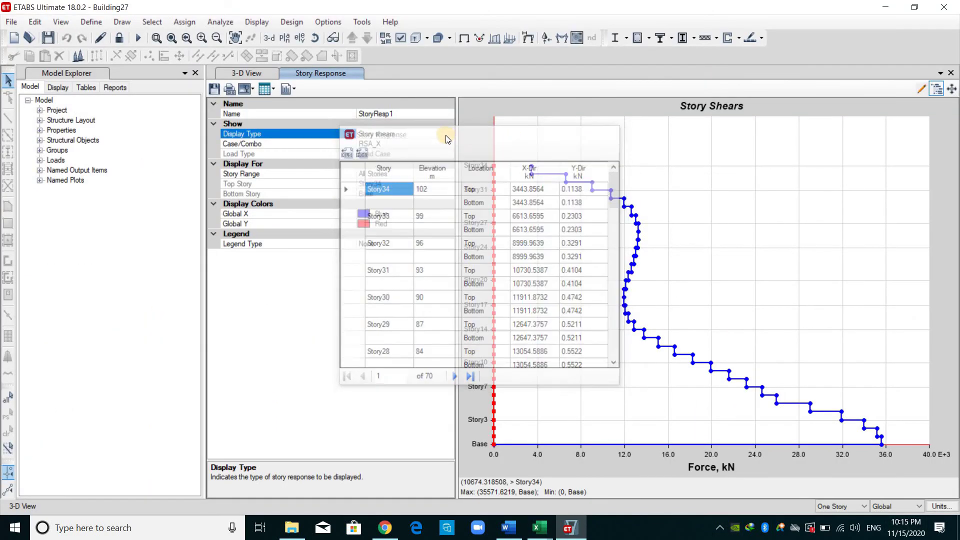
pyautogui.hotkey('alt', 'Down')
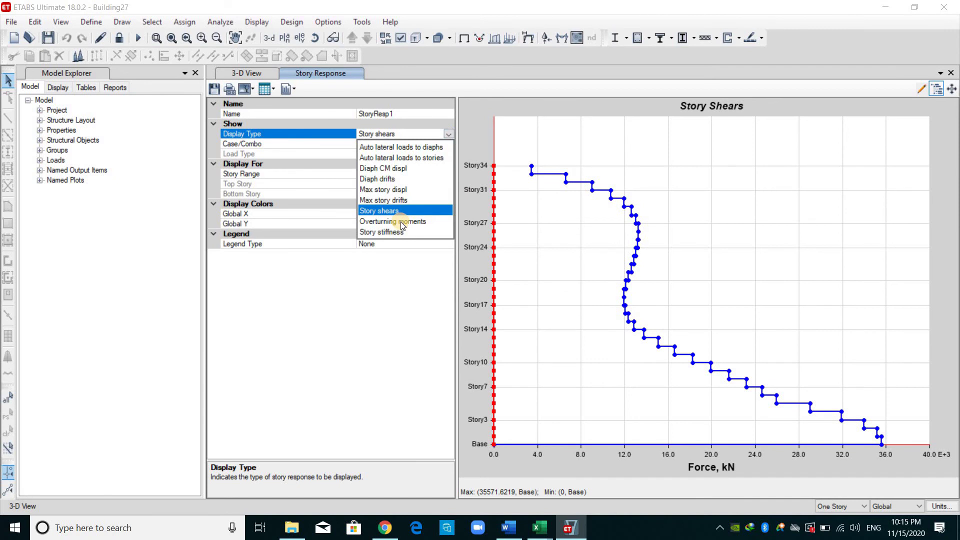
pyautogui.click(401, 255)
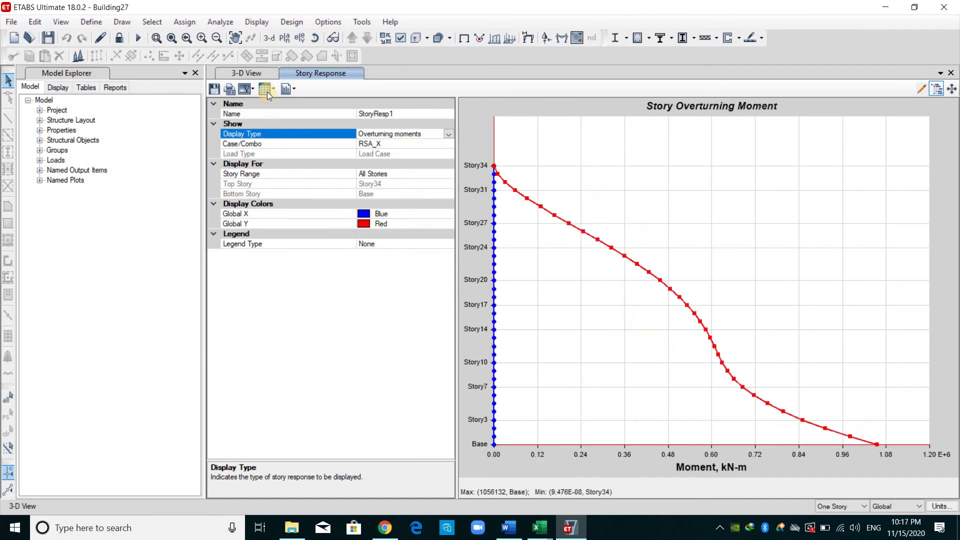
# - Copy the Y-direction overturning moments from Story33 to Base out of the formatted table into the Story overturning moment column at BW20 in Excel
pyautogui.click(272, 97)
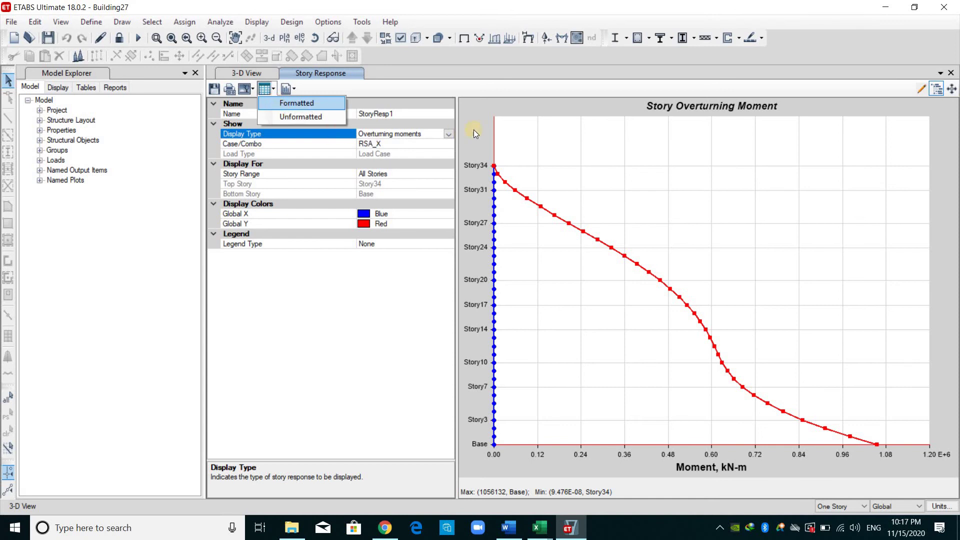
pyautogui.press('Return')
pyautogui.moveTo(584, 205); pyautogui.dragTo(565, 303)
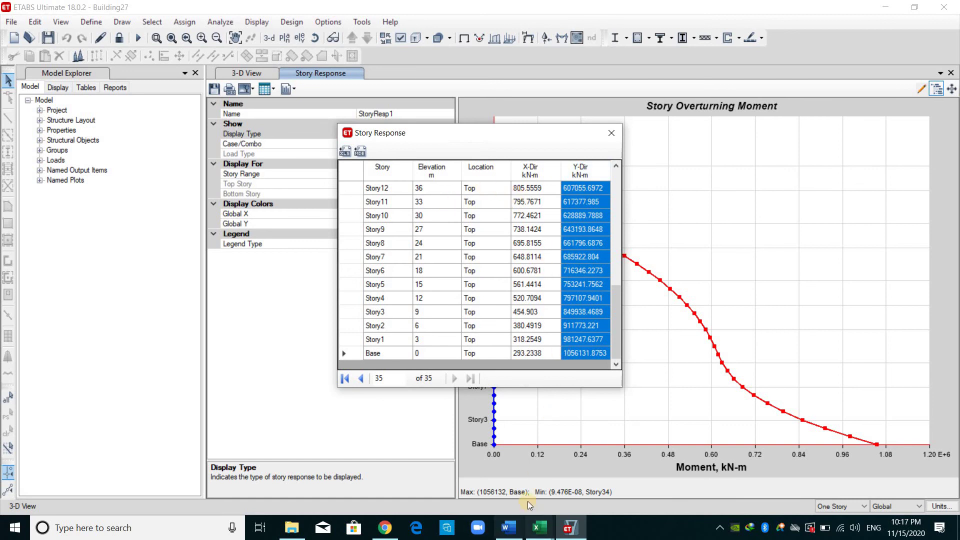
pyautogui.click(540, 527)
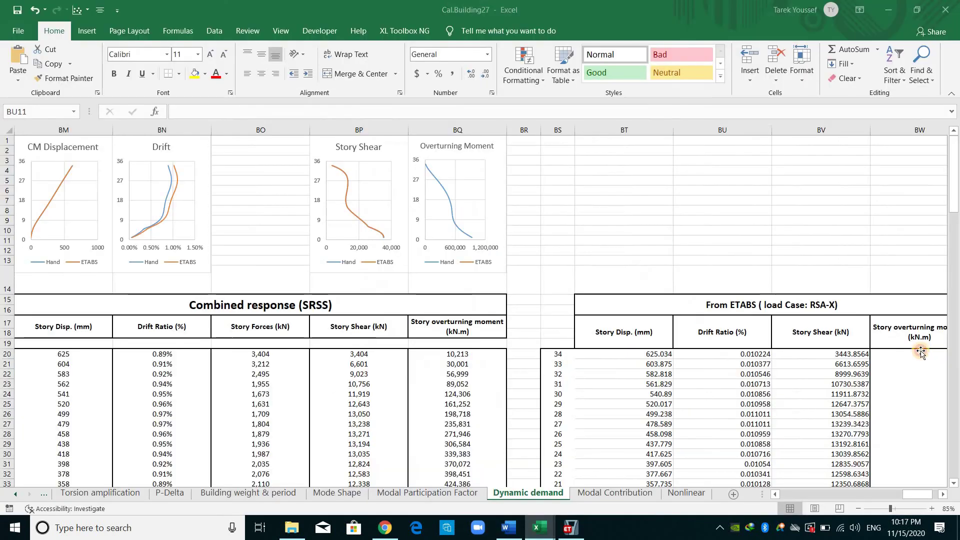
pyautogui.click(915, 355)
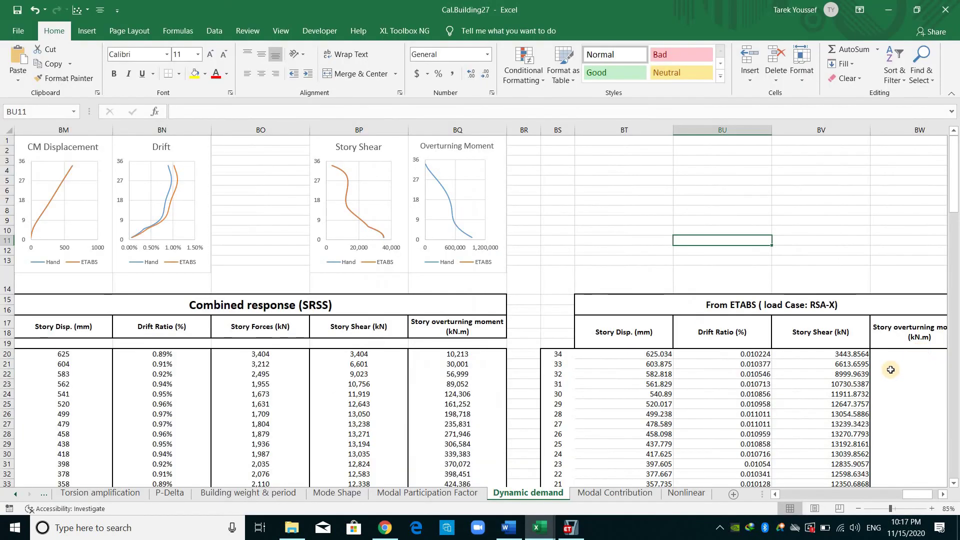
pyautogui.hotkey('ctrl', 'v')
pyautogui.hscroll(4, 727, 420)
pyautogui.click(694, 404)
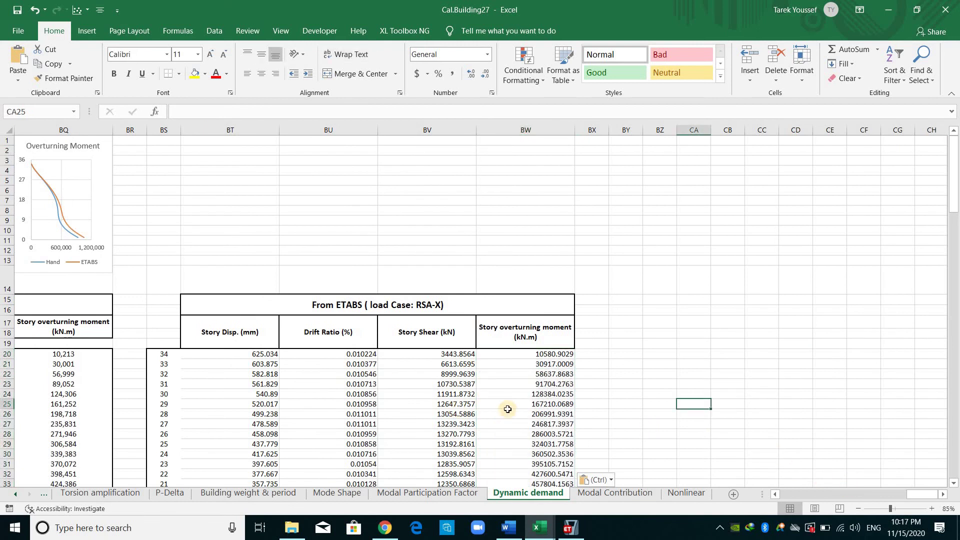
# - Copy the cell formatting of the combined response values in BM20:BP53 onto the ETABS RSA-X values starting at BT20
pyautogui.scroll(-1, 330, 370)
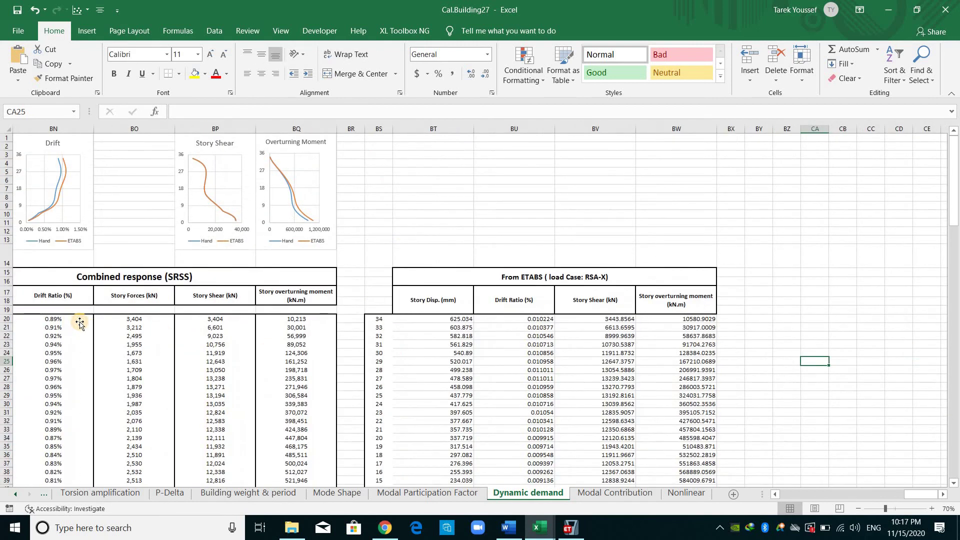
pyautogui.click(80, 324)
pyautogui.press('Left')
pyautogui.press('Up')
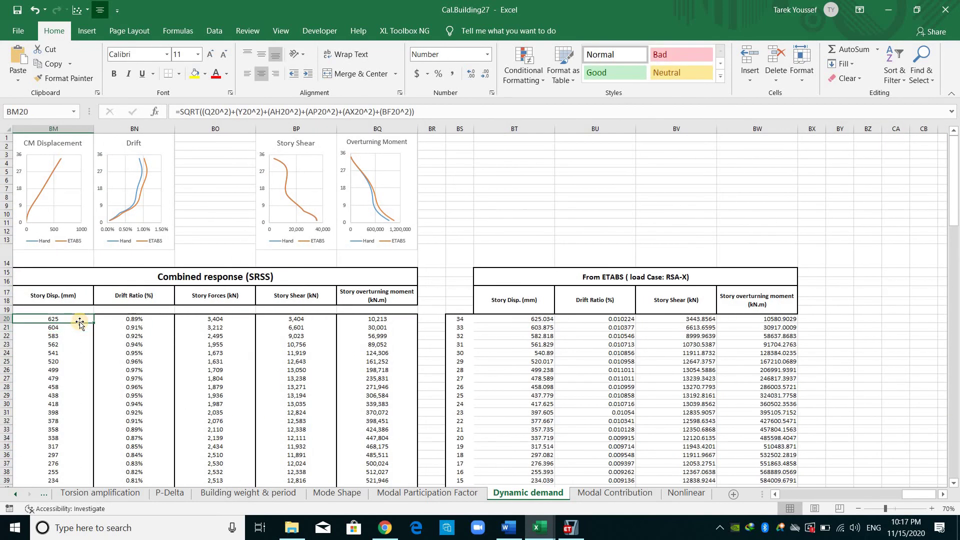
pyautogui.hotkey('shift', 'Right')
pyautogui.hotkey('shift', 'Right')
pyautogui.hotkey('shift', 'Right')
pyautogui.hotkey('ctrl', 'shift', 'Down')
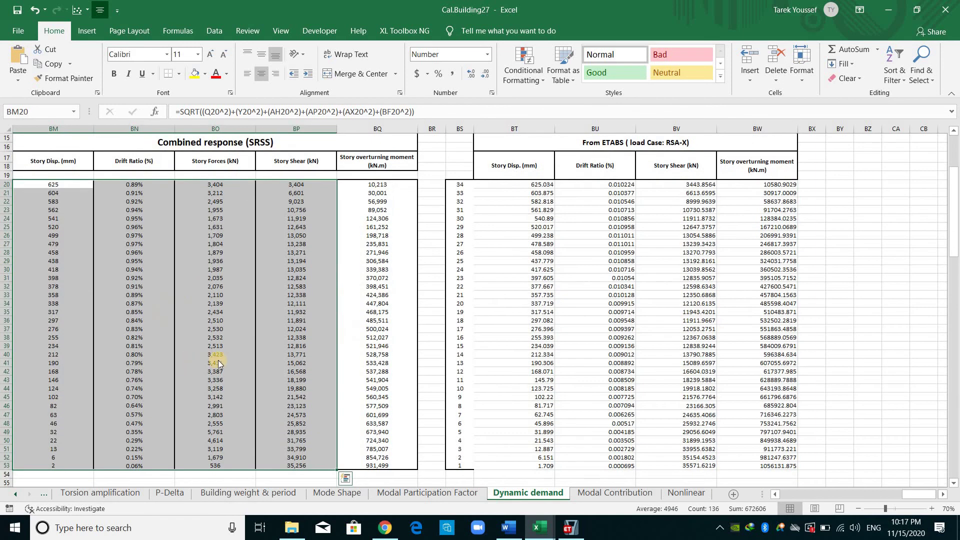
pyautogui.rightClick(95, 324)
pyautogui.click(240, 356)
pyautogui.click(527, 186)
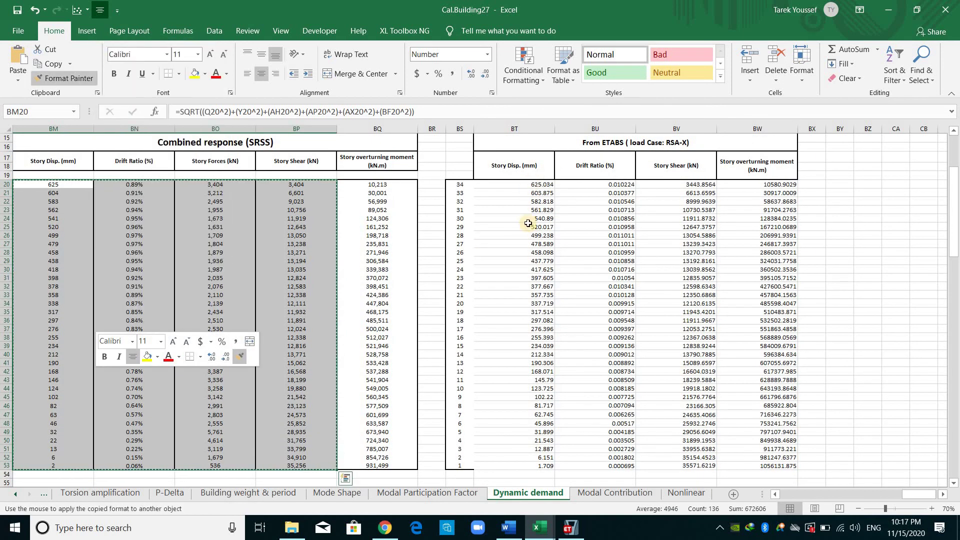
pyautogui.click(508, 237)
pyautogui.scroll(5, 513, 270)
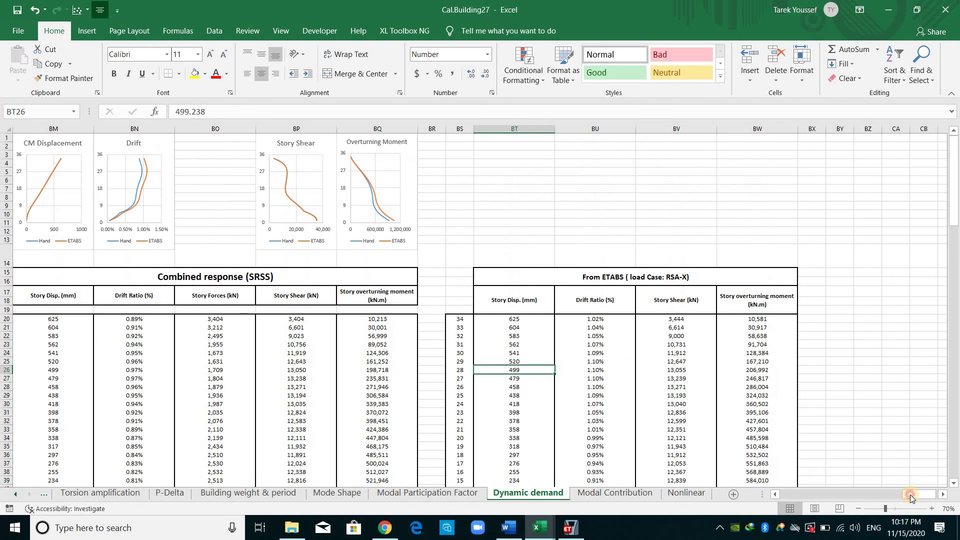
pyautogui.hscroll(-3, 534, 302)
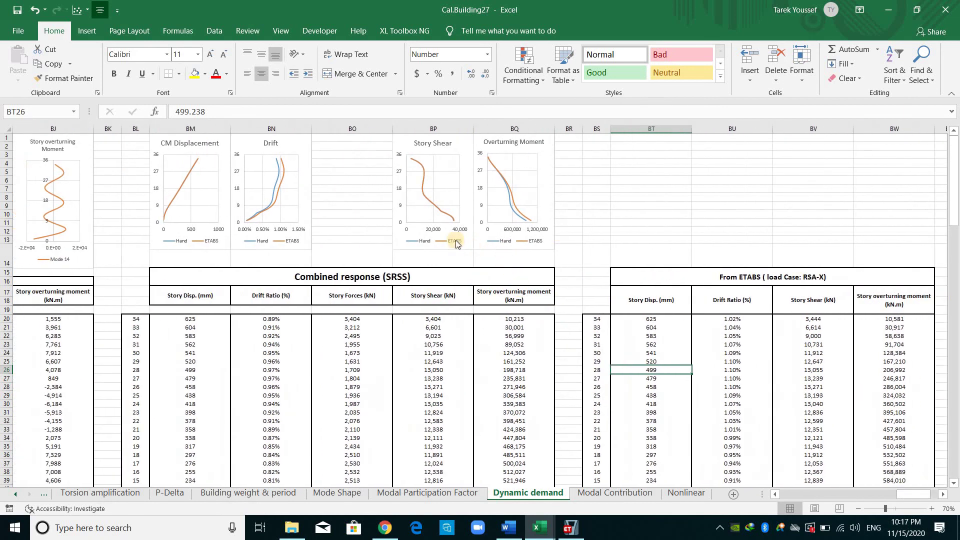
pyautogui.scroll(1, 458, 240)
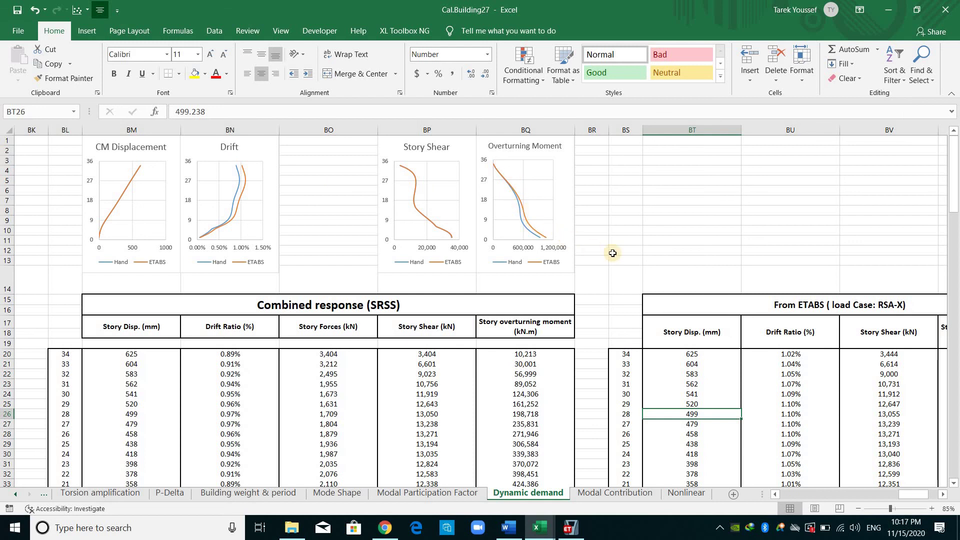
pyautogui.click(669, 233)
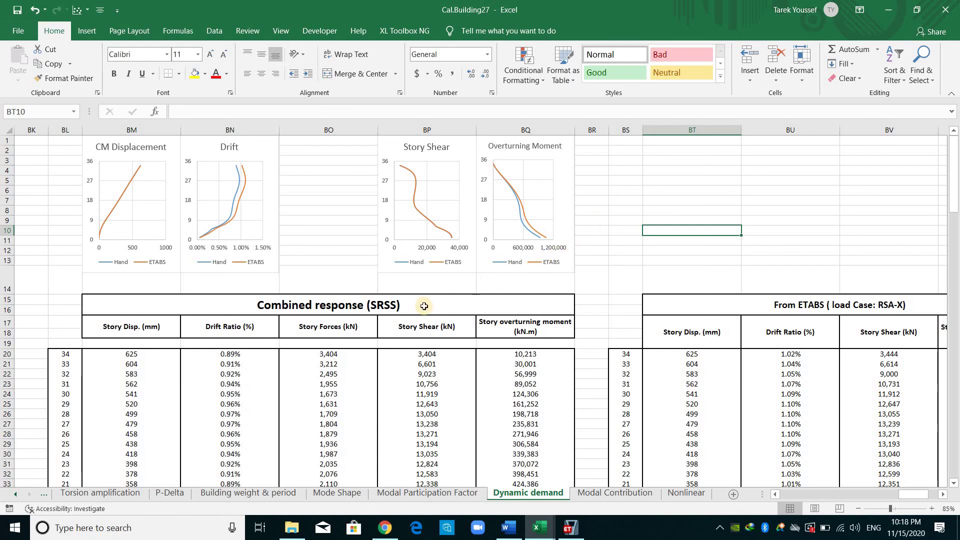
pyautogui.click(620, 265)
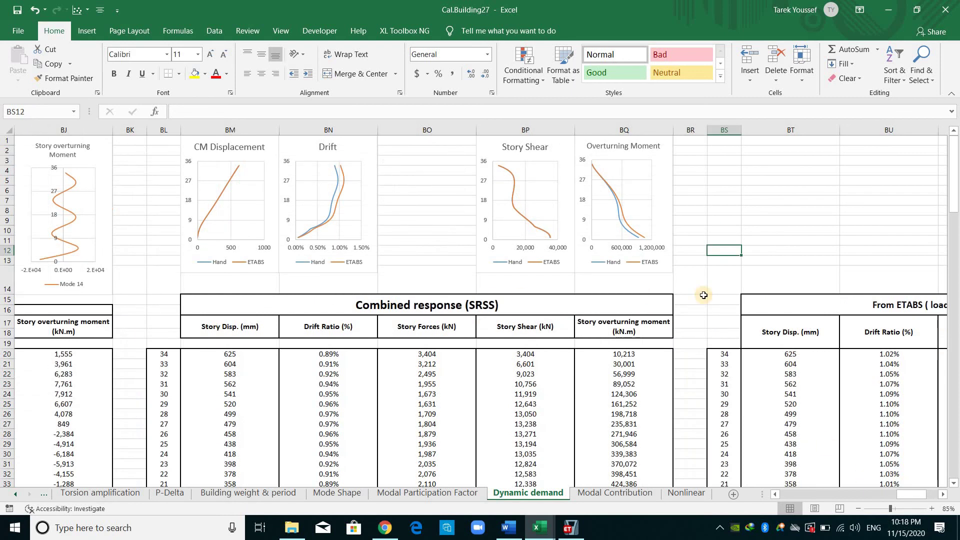